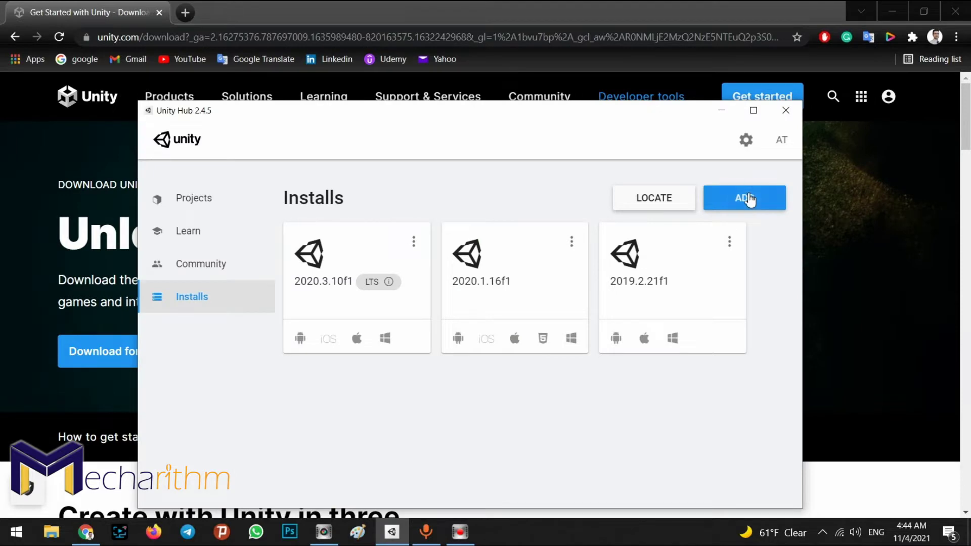
Open the Hub's Add dialog, then create the 3D project Sim maker
click(759, 197)
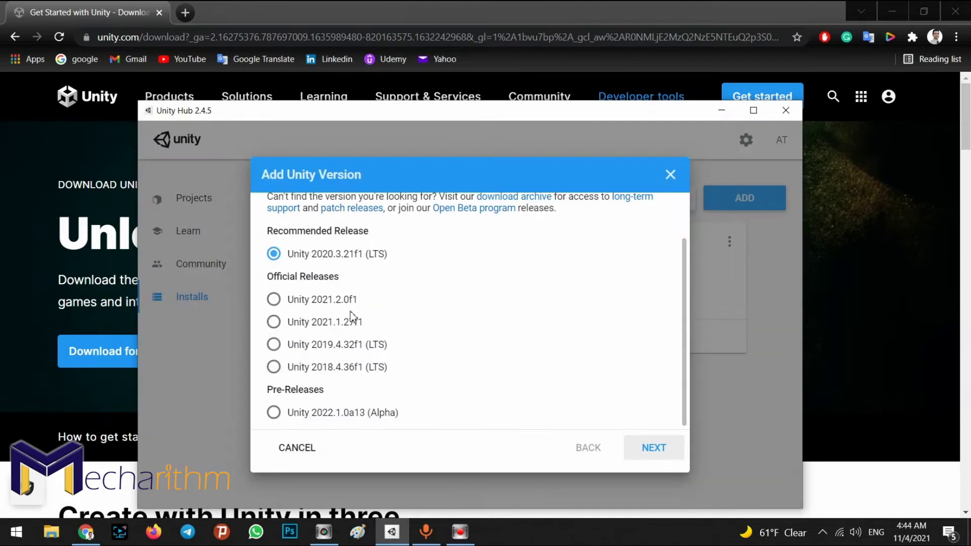
scroll(353, 316, up, 2)
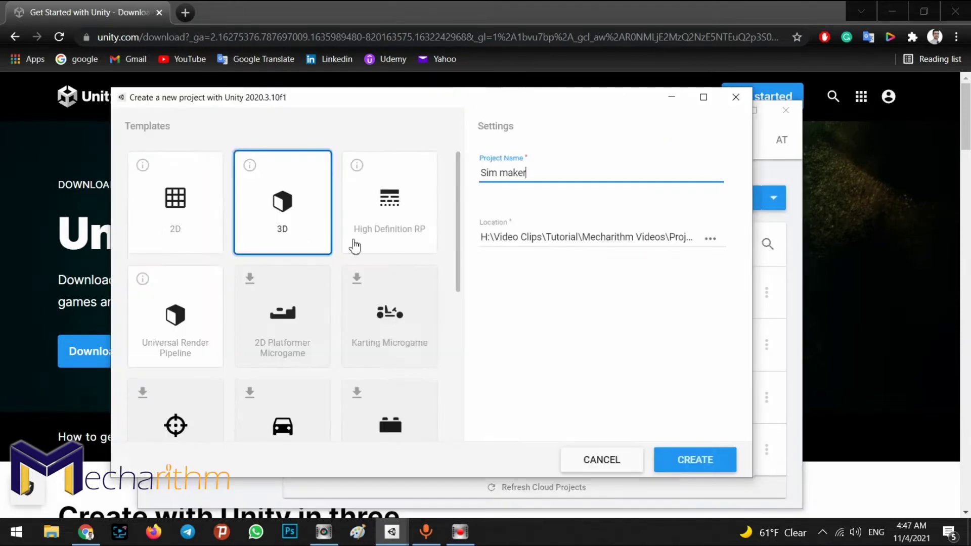
click(695, 459)
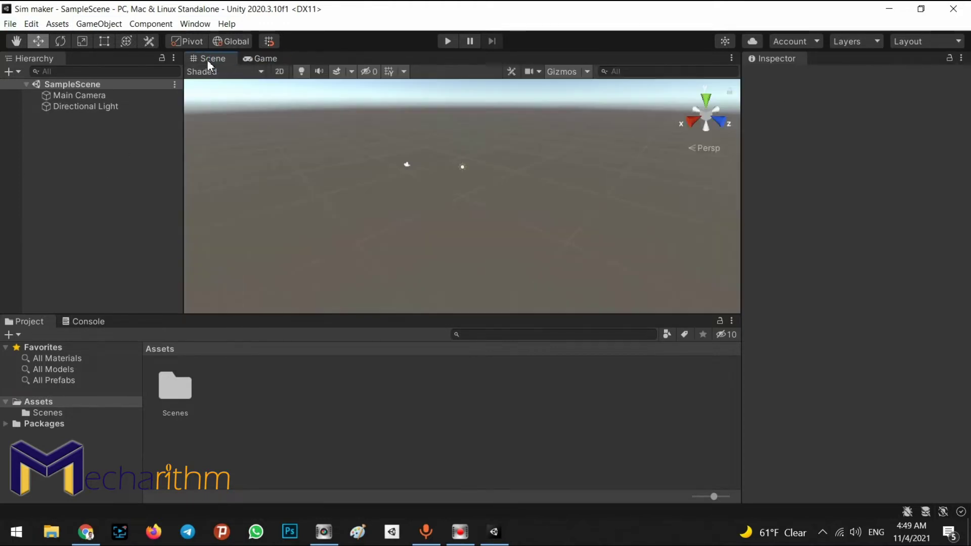
Orbit the SampleScene view to another angle and select the Main Camera
scroll(503, 232, up, 3)
right_drag(217, 86, 354, 202)
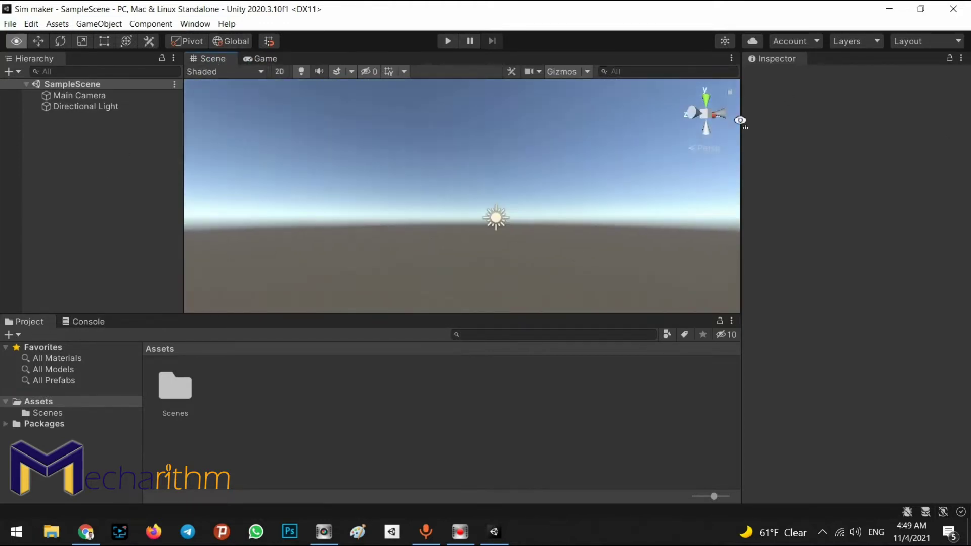
click(345, 217)
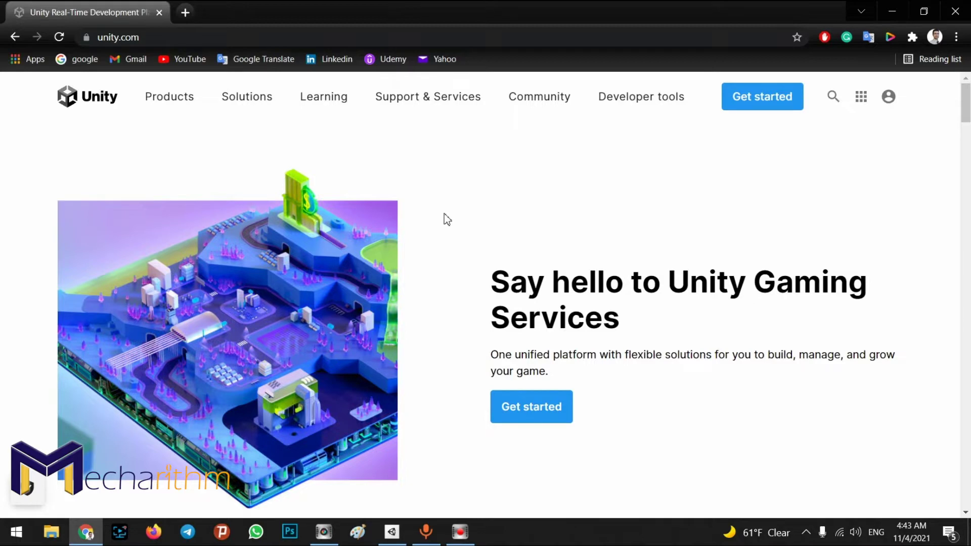
Scroll the unity.com home page to the footer and follow Get Unity to the download page
mouse_move(247, 97)
scroll(956, 316, down, 6)
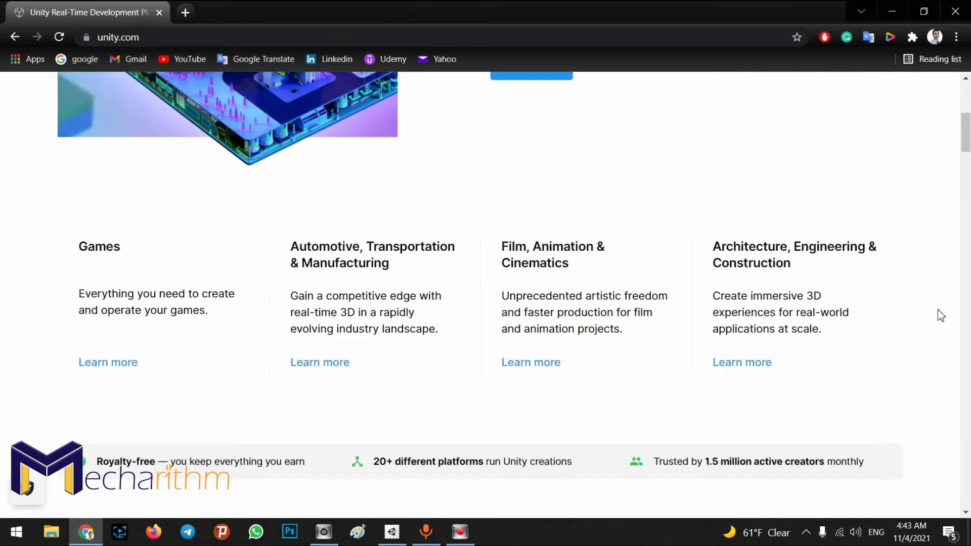
scroll(956, 275, down, 15)
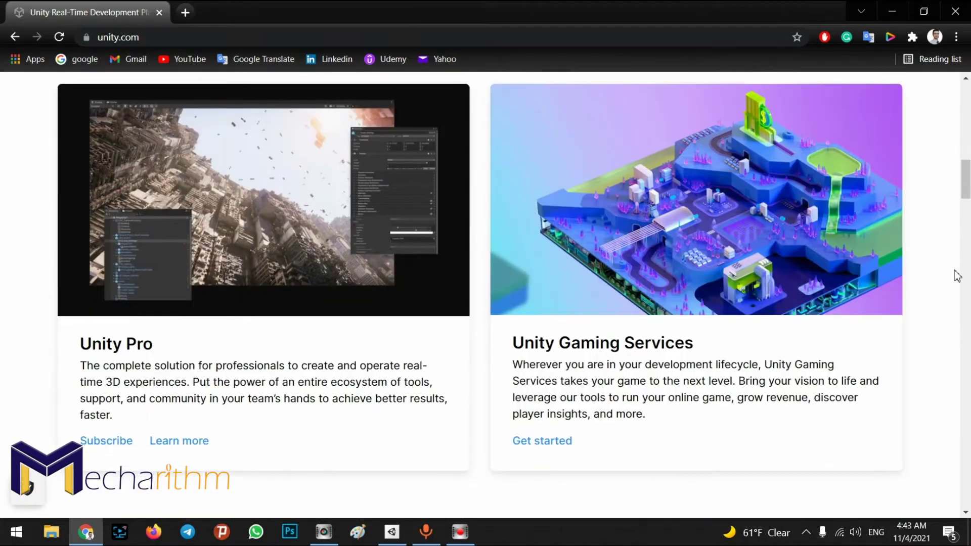
scroll(957, 241, down, 20)
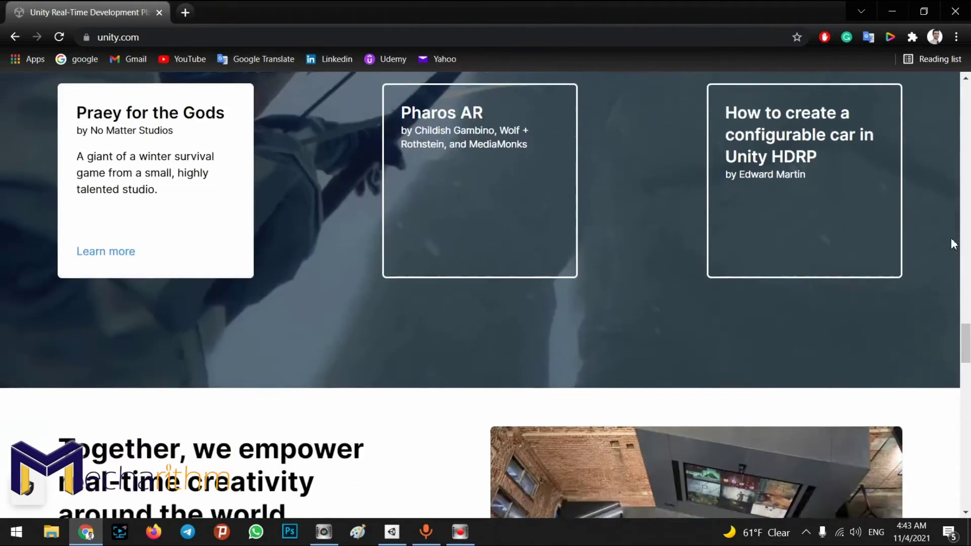
scroll(953, 243, down, 11)
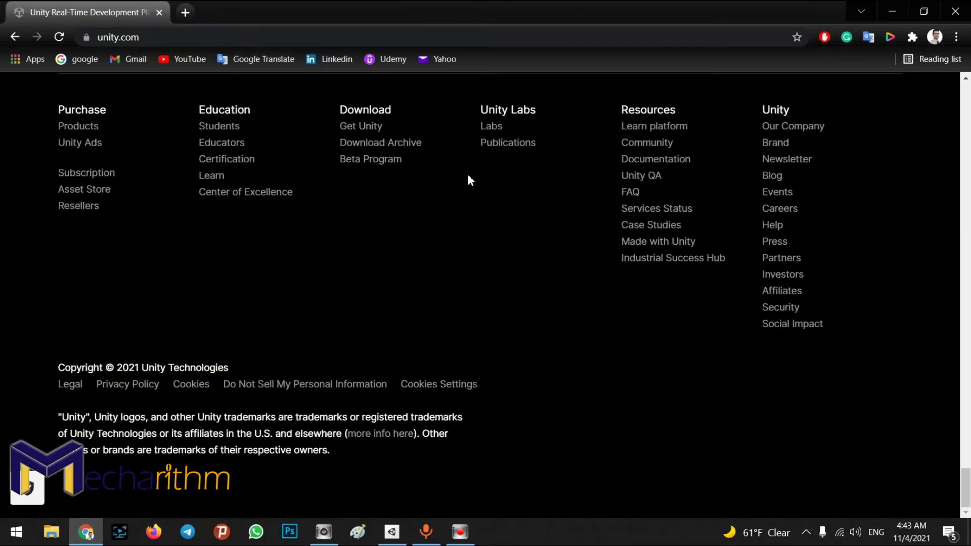
scroll(372, 195, up, 3)
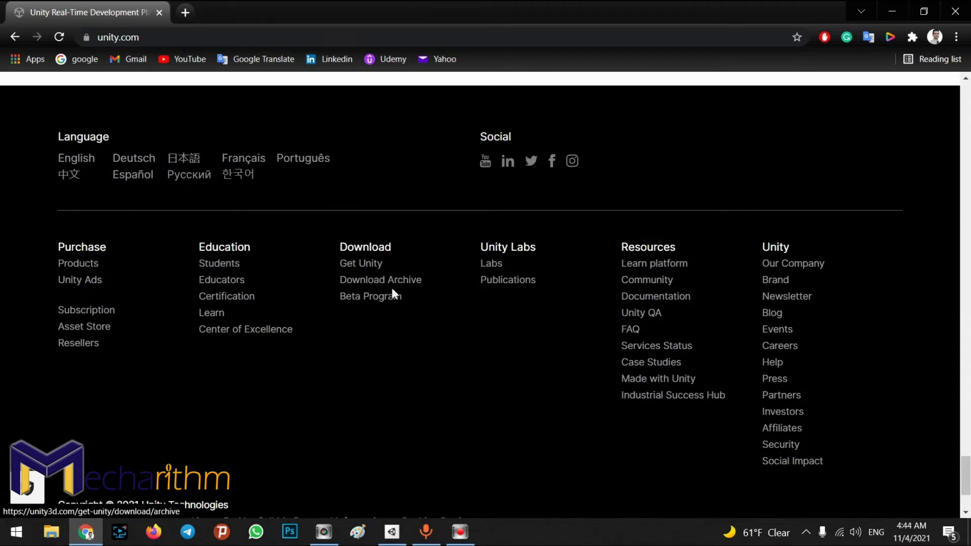
click(354, 264)
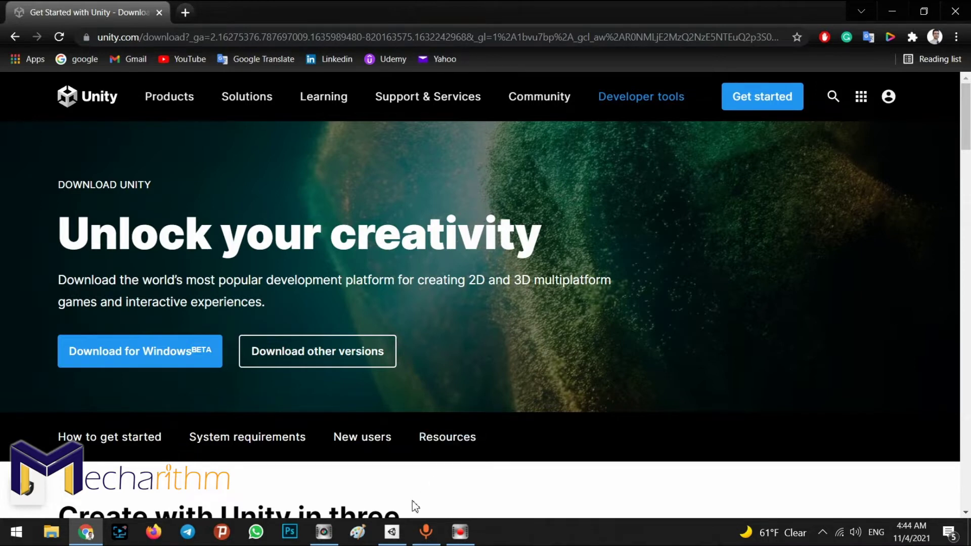
Bring Unity Hub forward on its Installs page listing 2020.3.10f1, 2020.1.16f1 and 2019.2.21f1
click(392, 532)
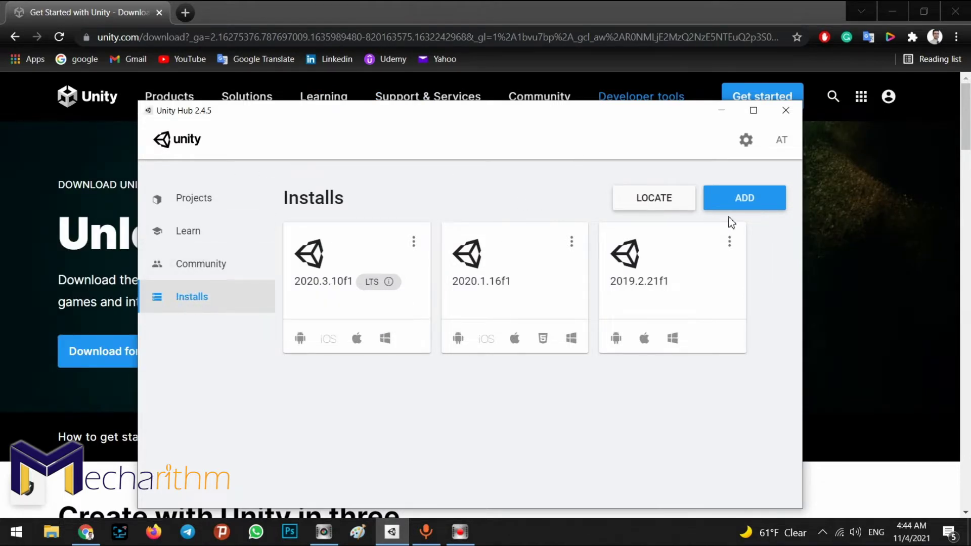
Open Add Unity Version and keep the recommended 2020.3.21f1 (LTS) release selected
click(747, 196)
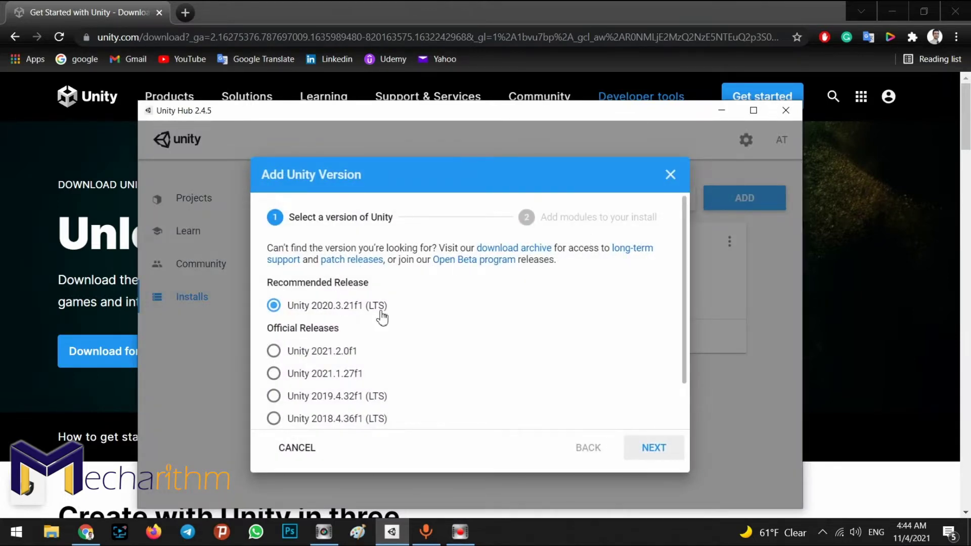
scroll(383, 317, down, 1)
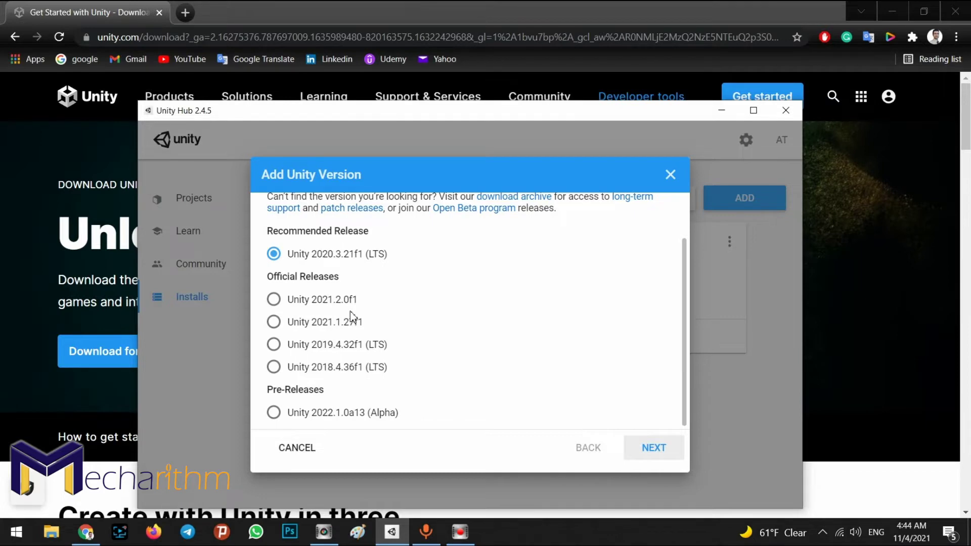
scroll(328, 273, up, 1)
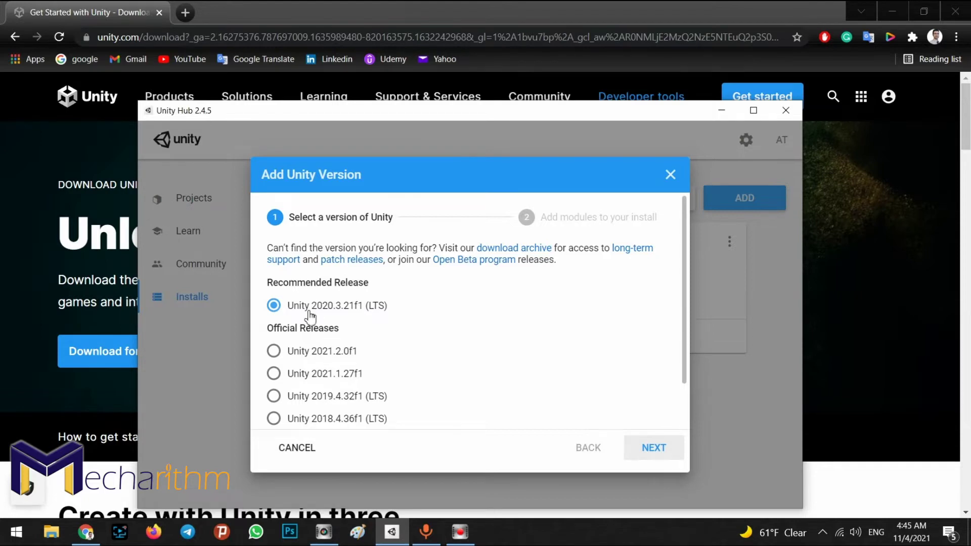
Review the Android, iOS, Mac and Windows build support modules for 2020.3.21f1, then cancel
click(638, 447)
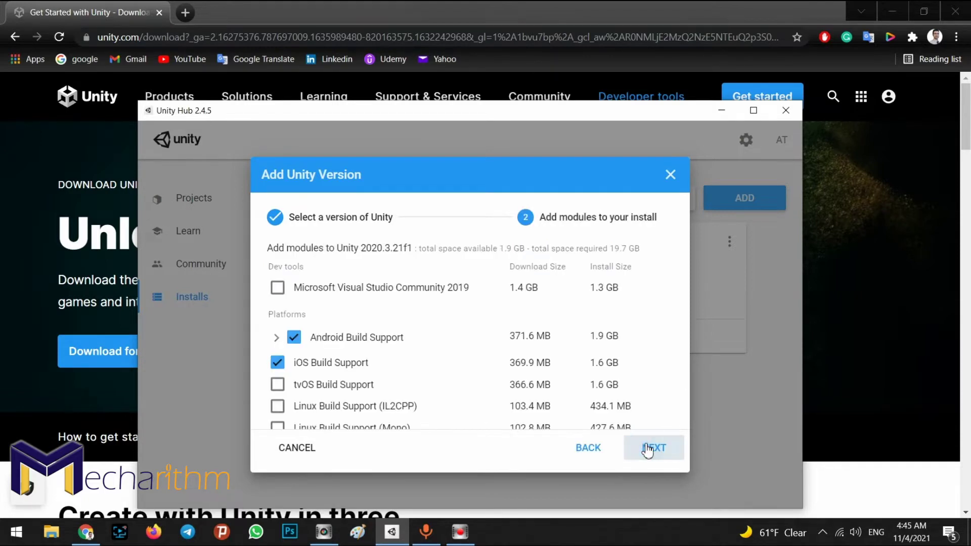
scroll(343, 306, down, 1)
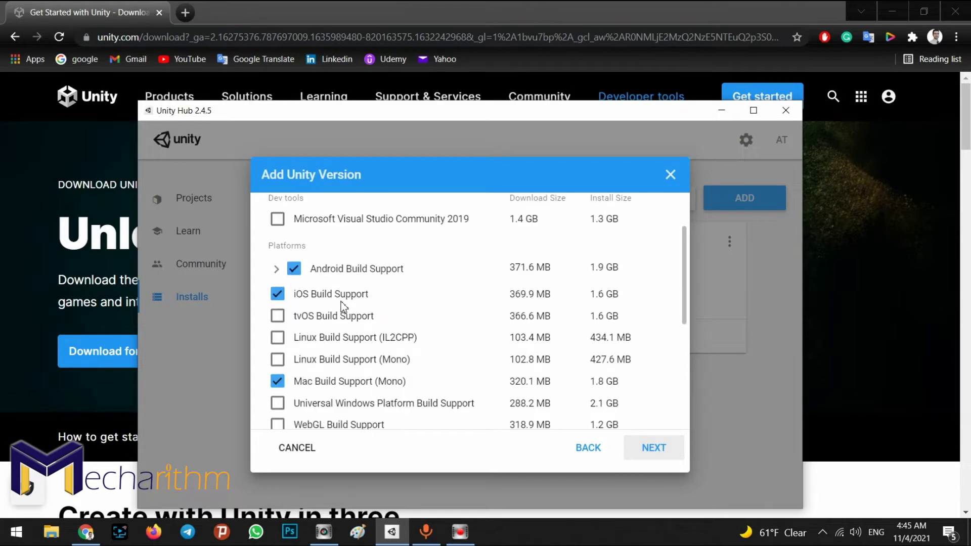
scroll(343, 306, down, 3)
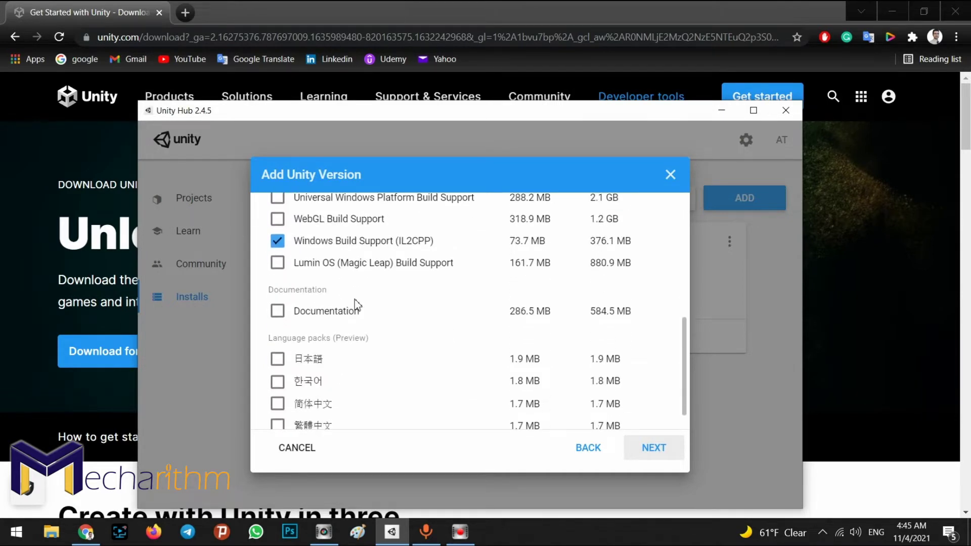
scroll(353, 304, up, 3)
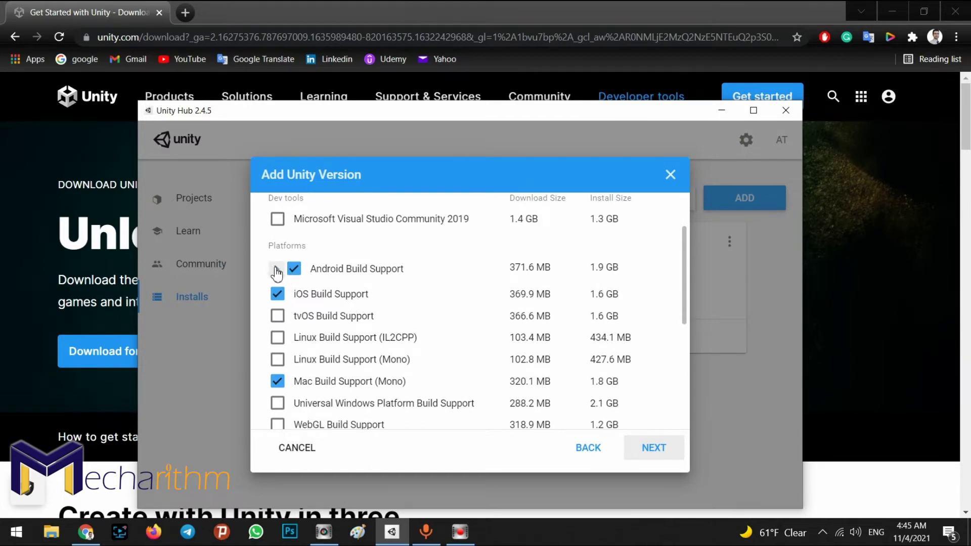
click(276, 272)
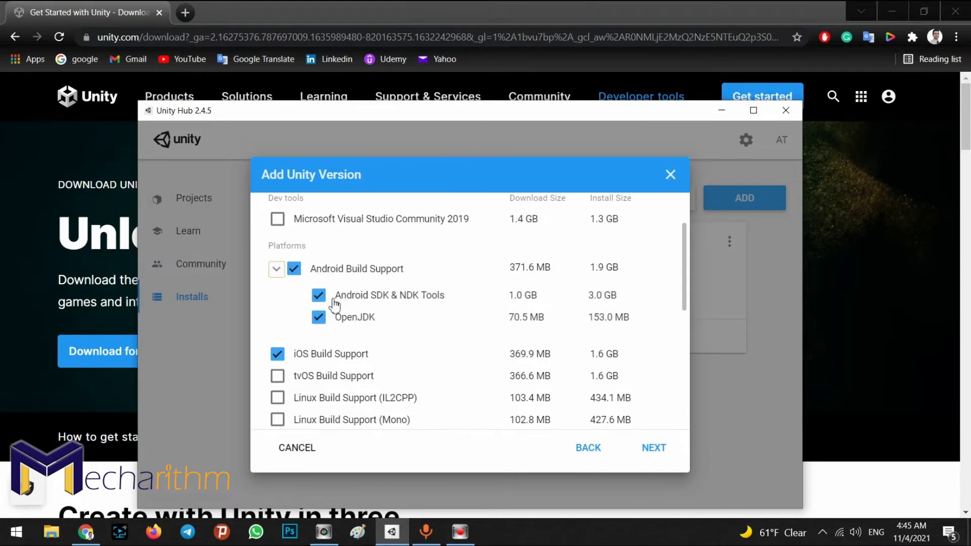
click(280, 275)
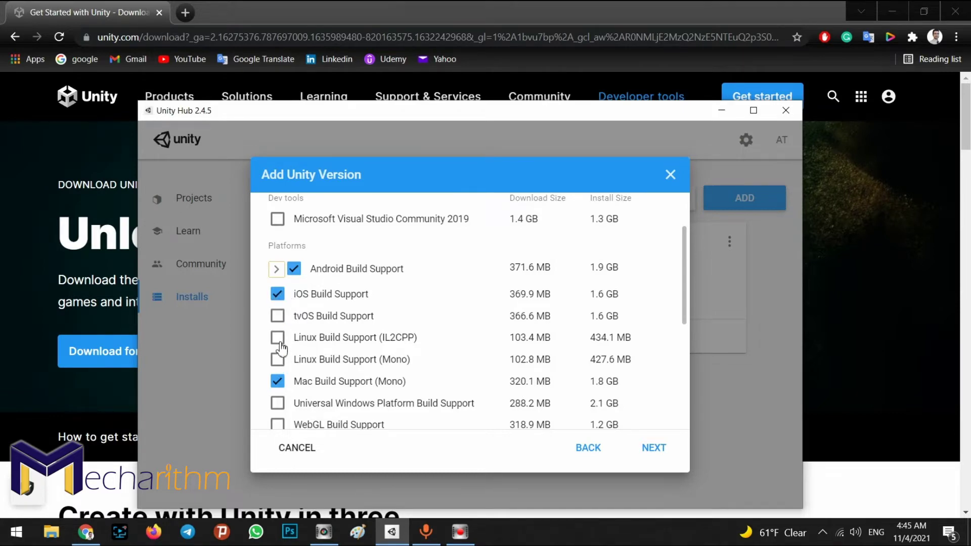
scroll(276, 405, down, 1)
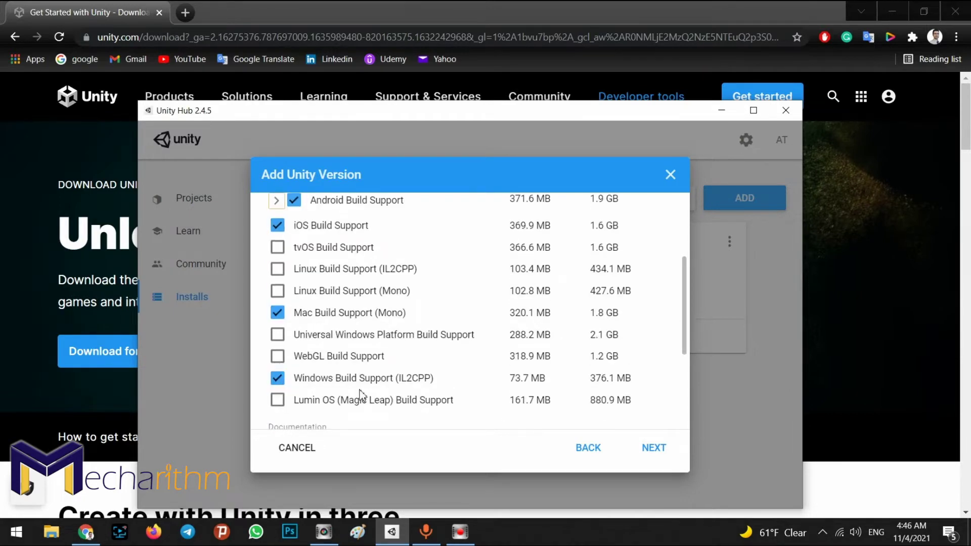
scroll(362, 383, up, 2)
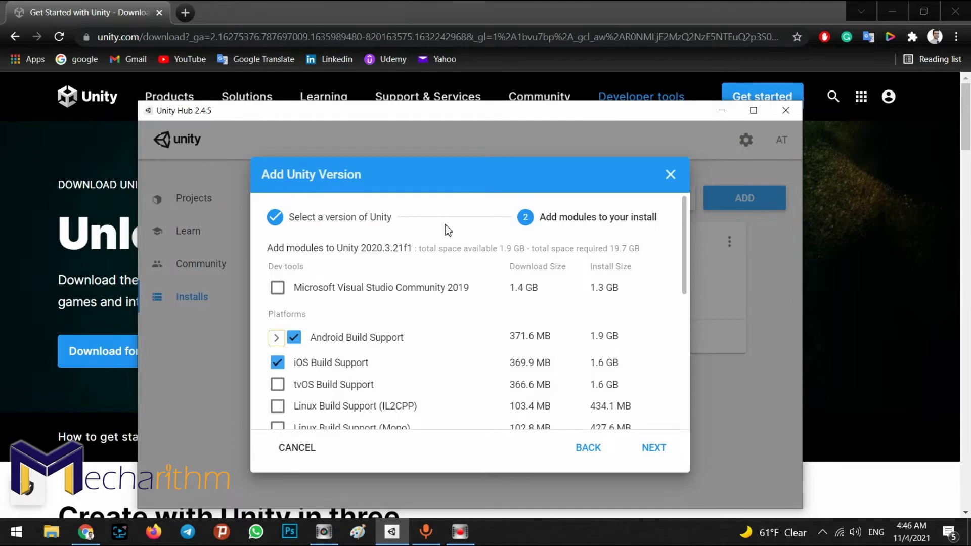
click(670, 175)
Go to Projects and start a new project with Unity 2020.3.10f1 from the NEW dropdown
mouse_move(313, 286)
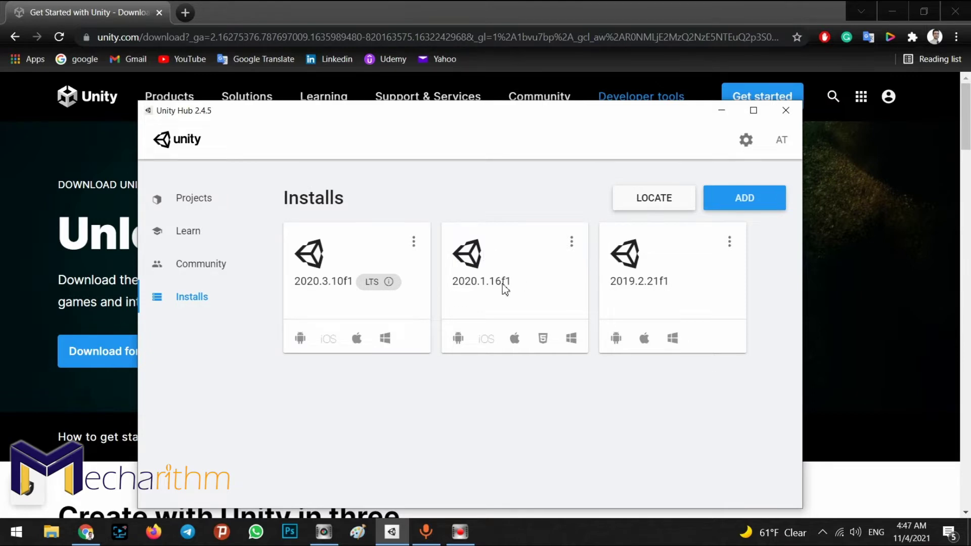
mouse_move(366, 282)
click(199, 197)
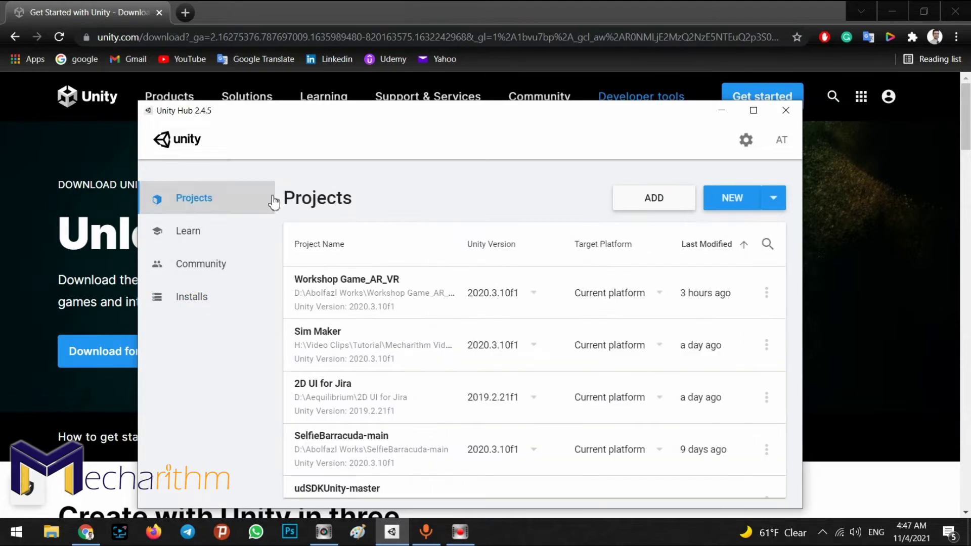
click(772, 198)
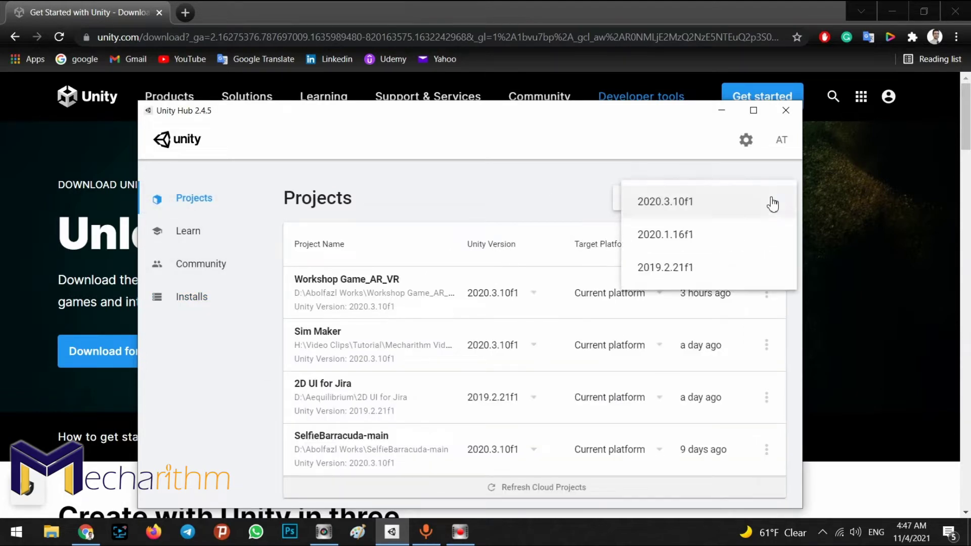
click(682, 207)
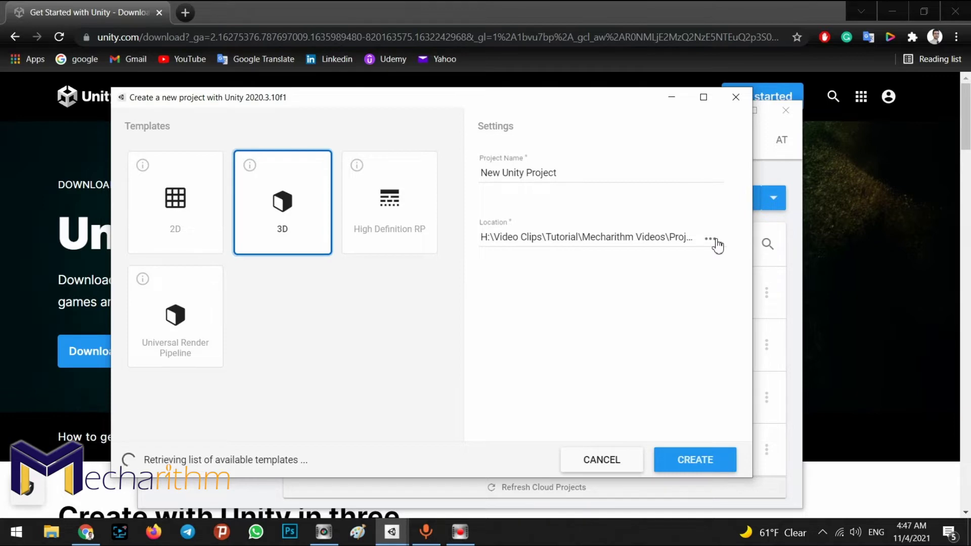
Replace the default project name New Unity Project with 'Sim maker'
click(715, 241)
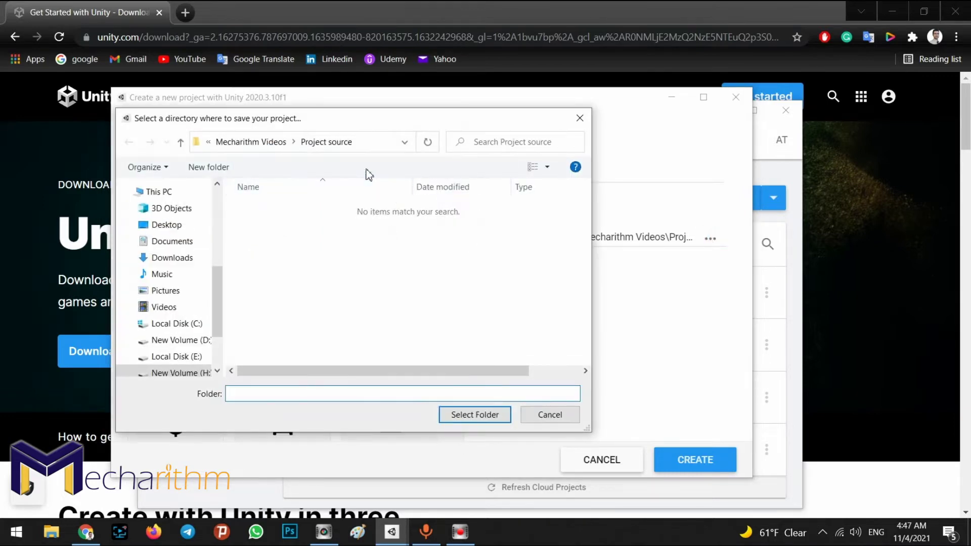
click(456, 414)
click(576, 172)
drag(600, 173, 468, 174)
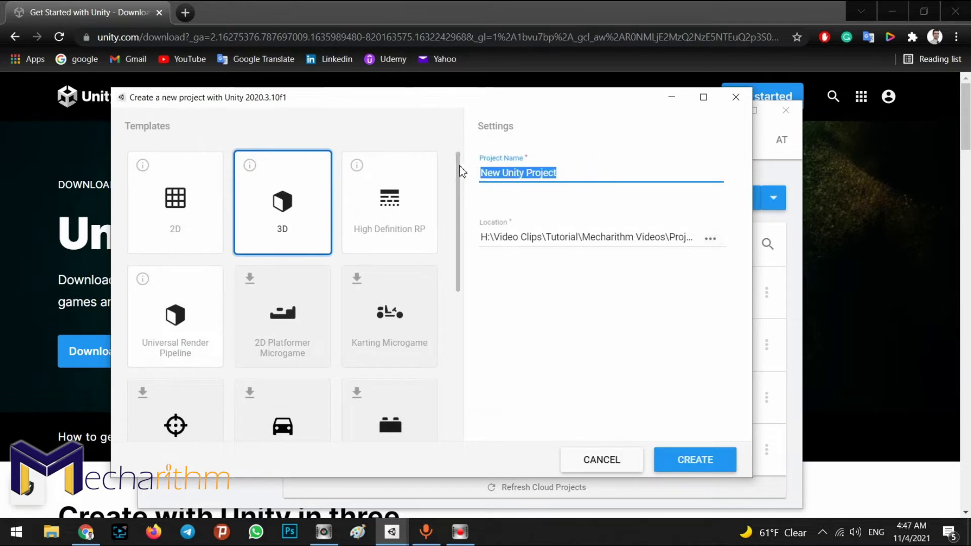
text(Sim )
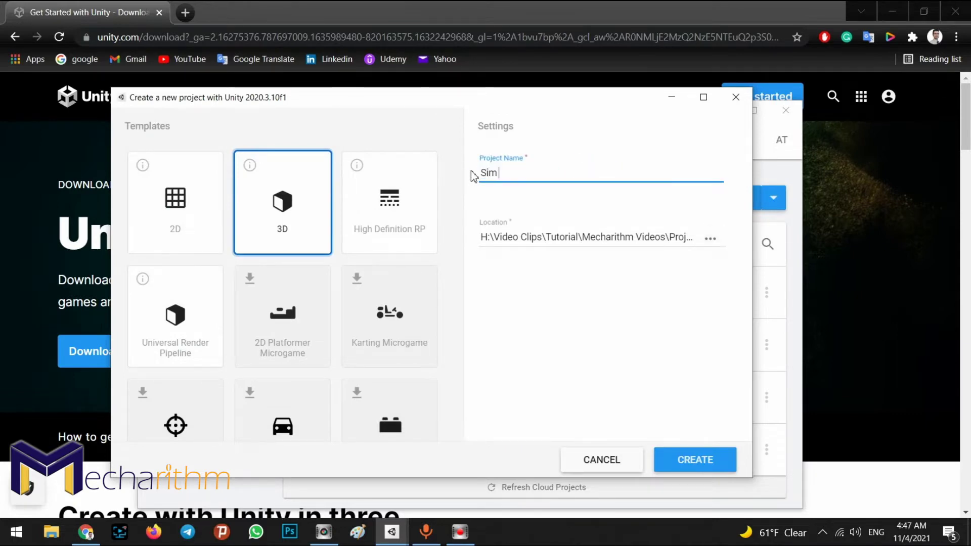
text(maker)
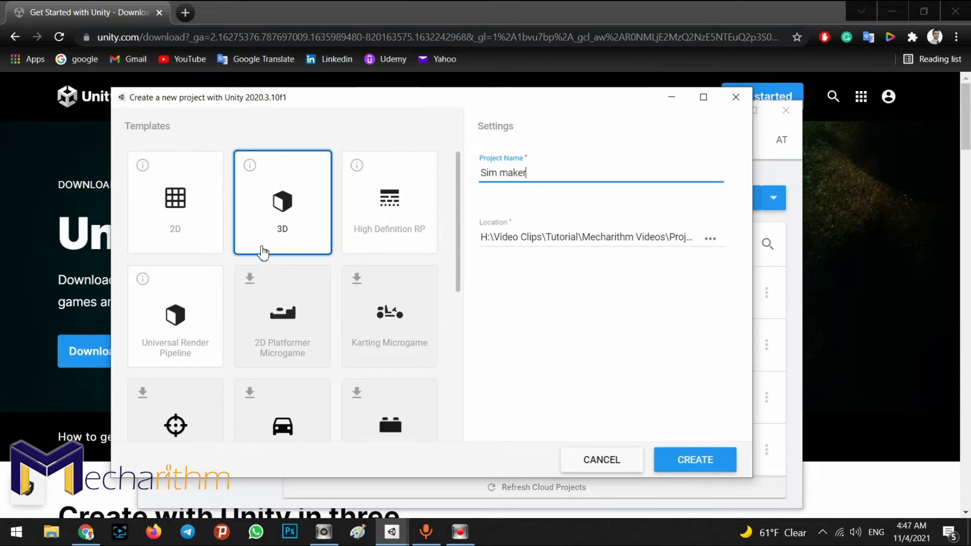
Keep the 3D template and create the Sim maker project
scroll(232, 307, down, 1)
scroll(232, 307, down, 5)
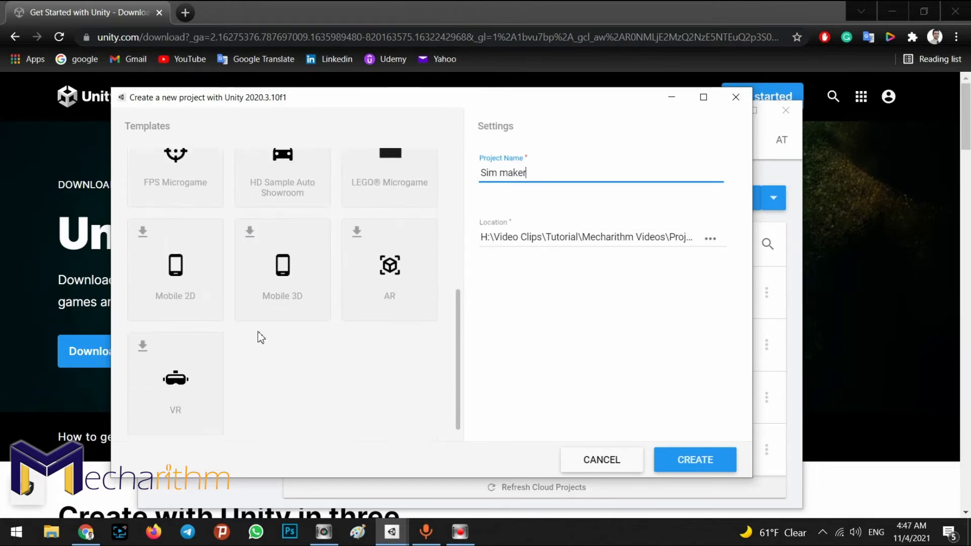
scroll(260, 335, up, 5)
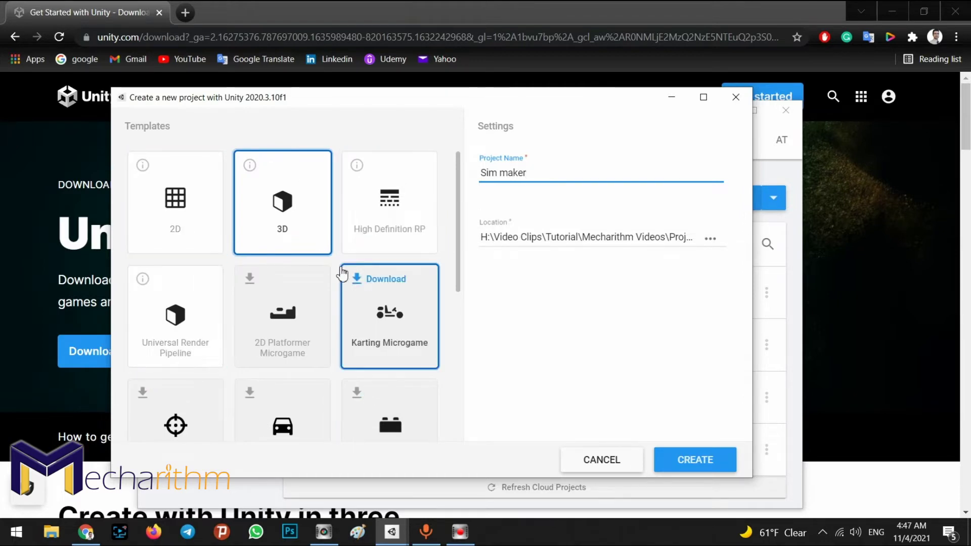
scroll(340, 273, down, 3)
scroll(347, 324, up, 3)
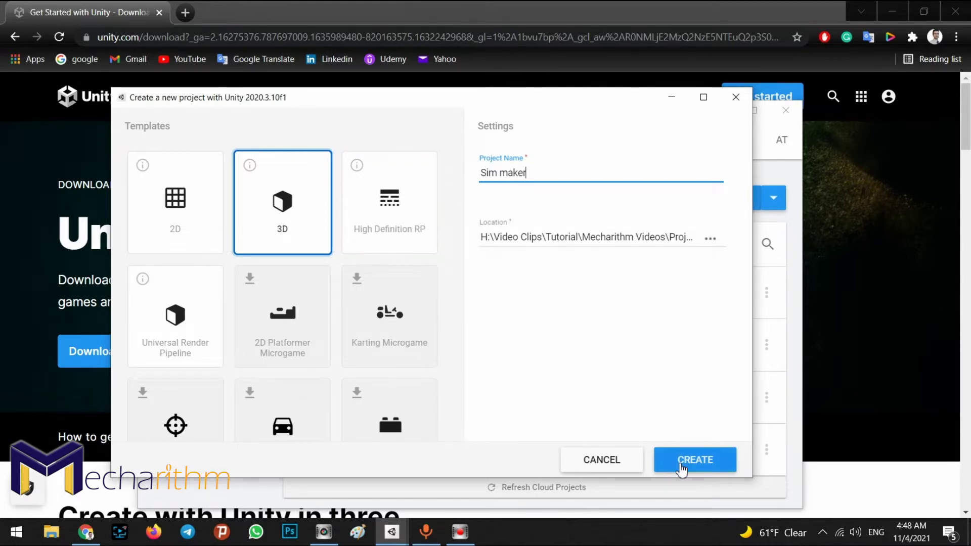
click(695, 459)
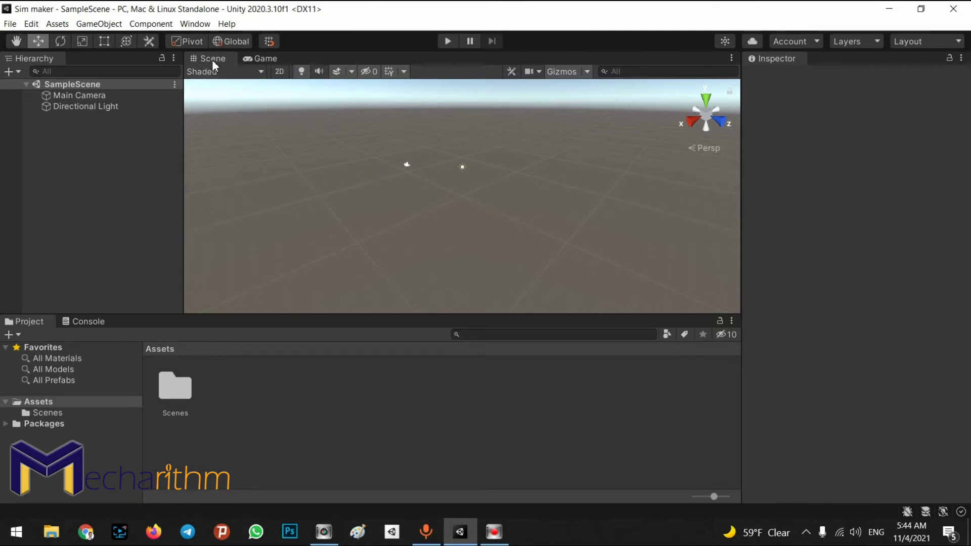
Tilt the Scene view toward the Directional Light
right_drag(438, 231, 452, 195)
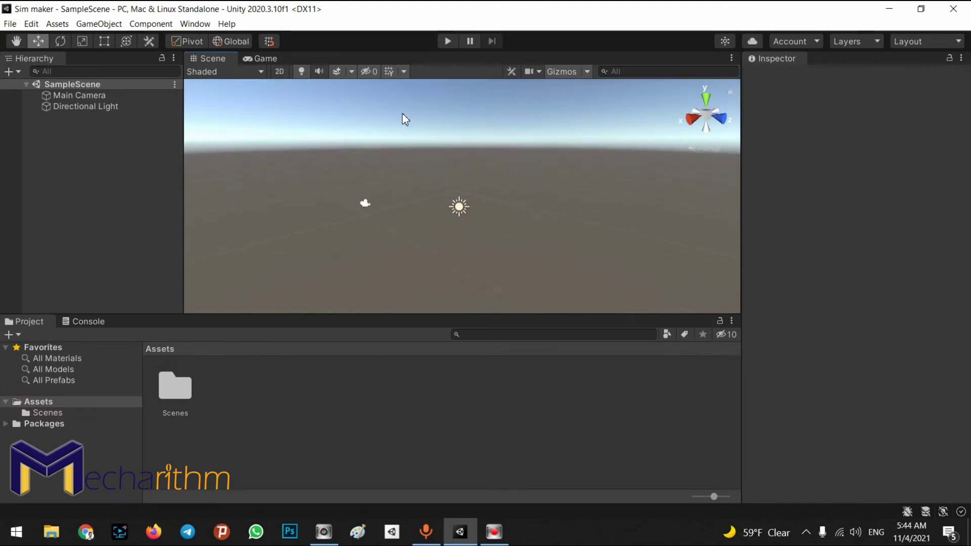
click(252, 58)
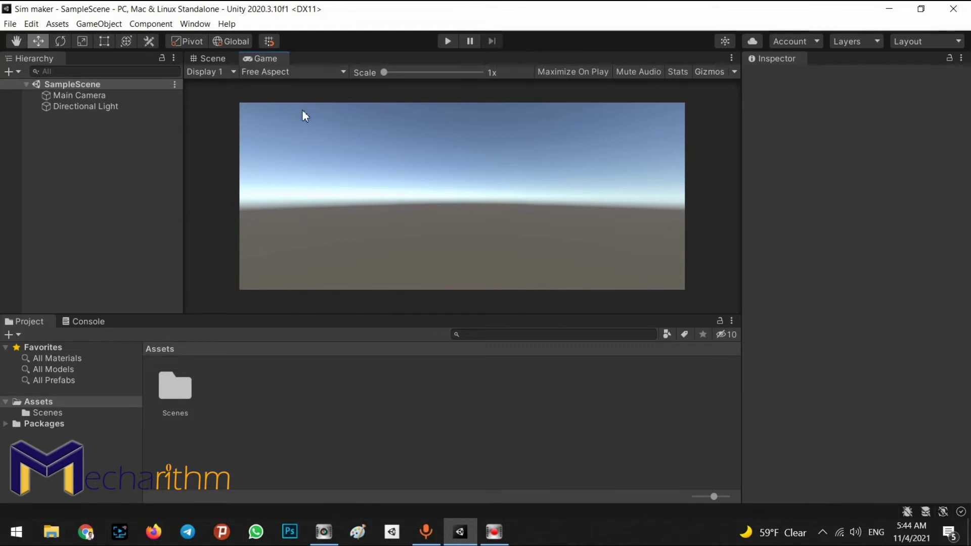
click(209, 59)
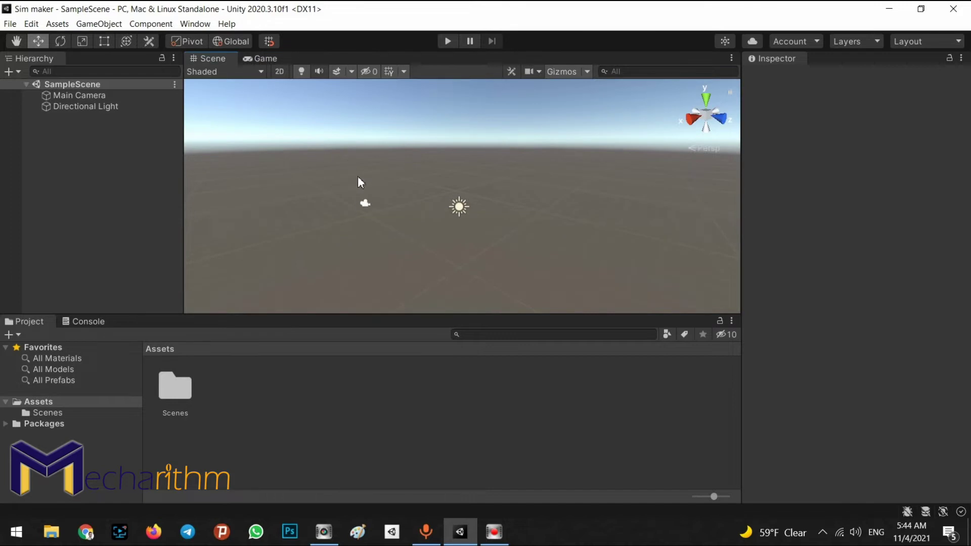
click(366, 204)
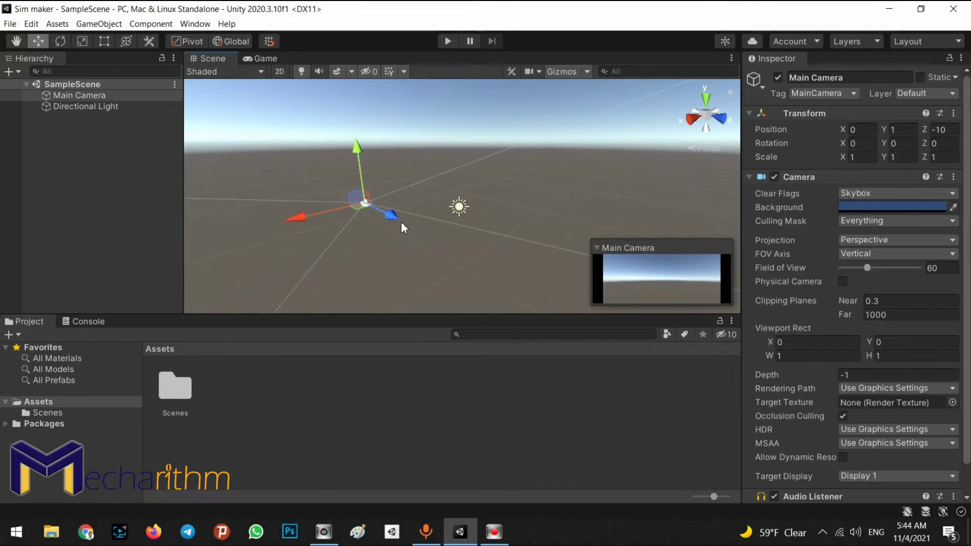
alt+drag(402, 222, 462, 264)
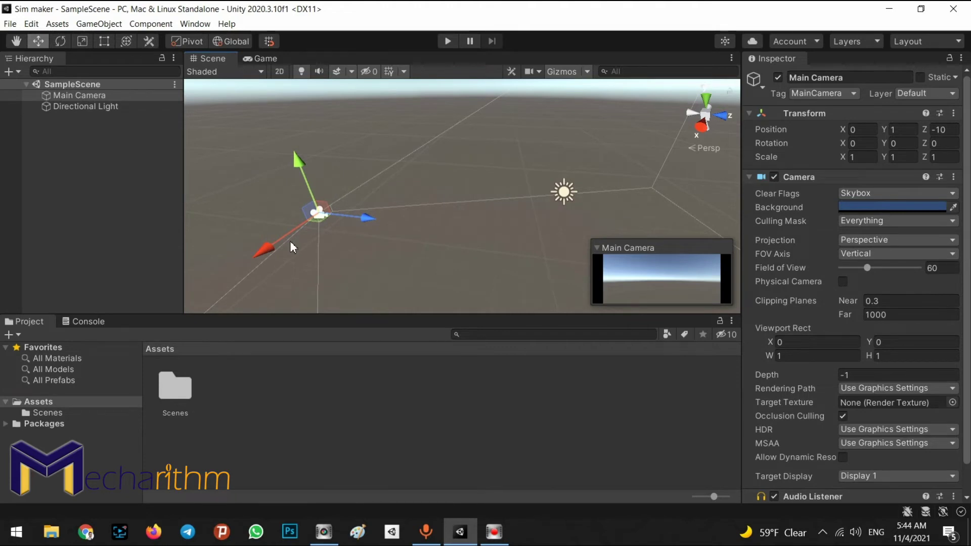
click(259, 59)
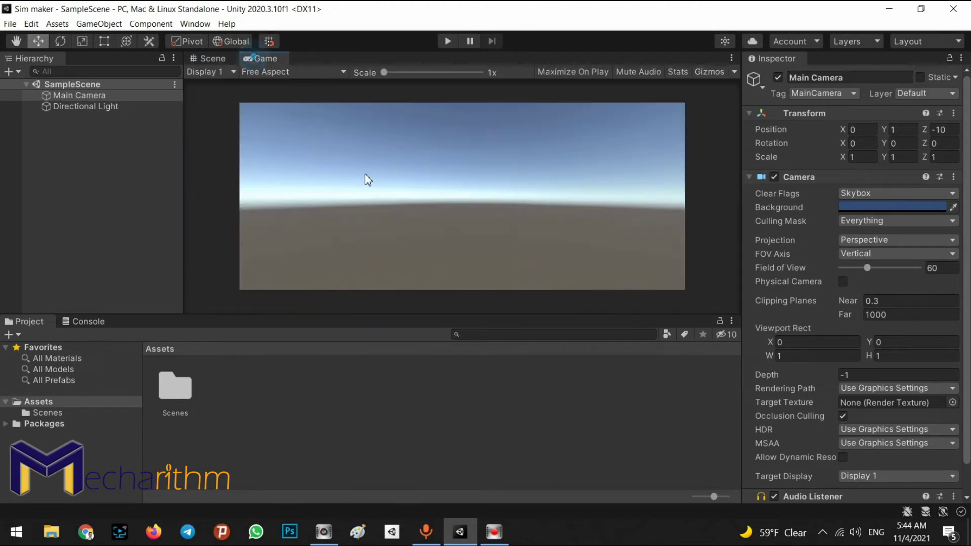
click(205, 59)
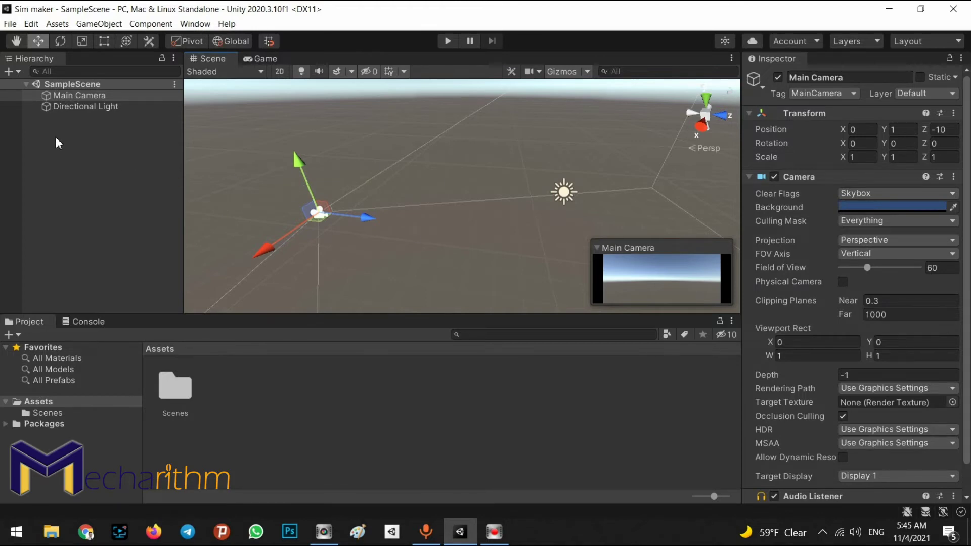
click(44, 145)
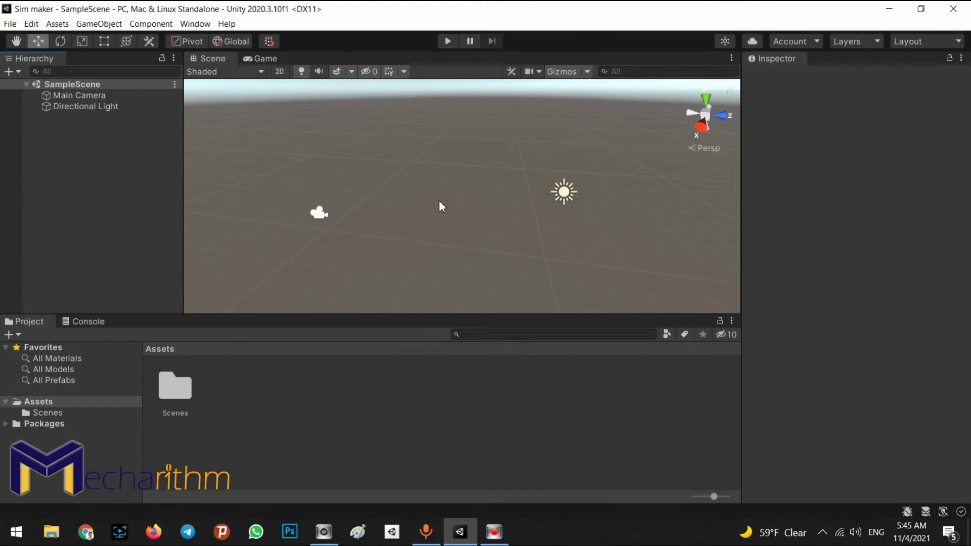
click(75, 99)
click(62, 106)
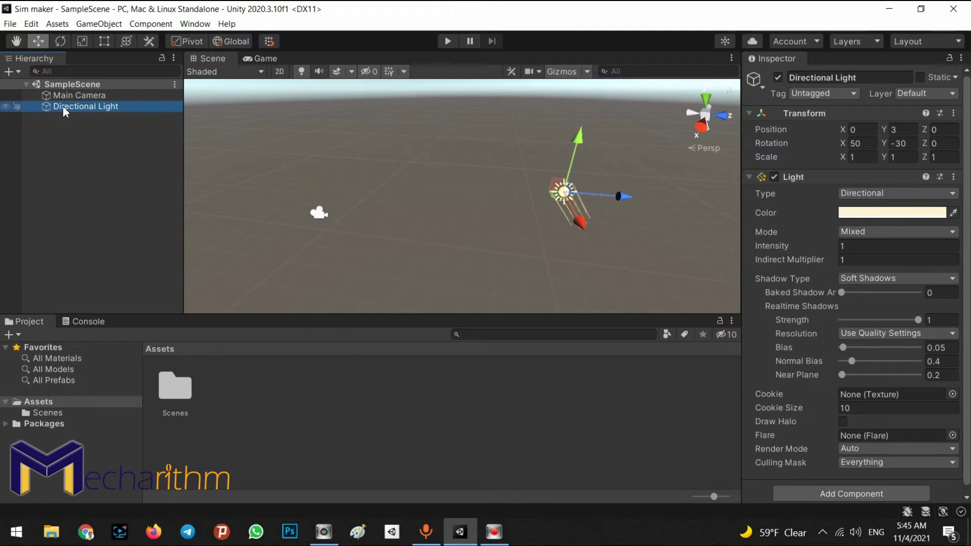
click(319, 214)
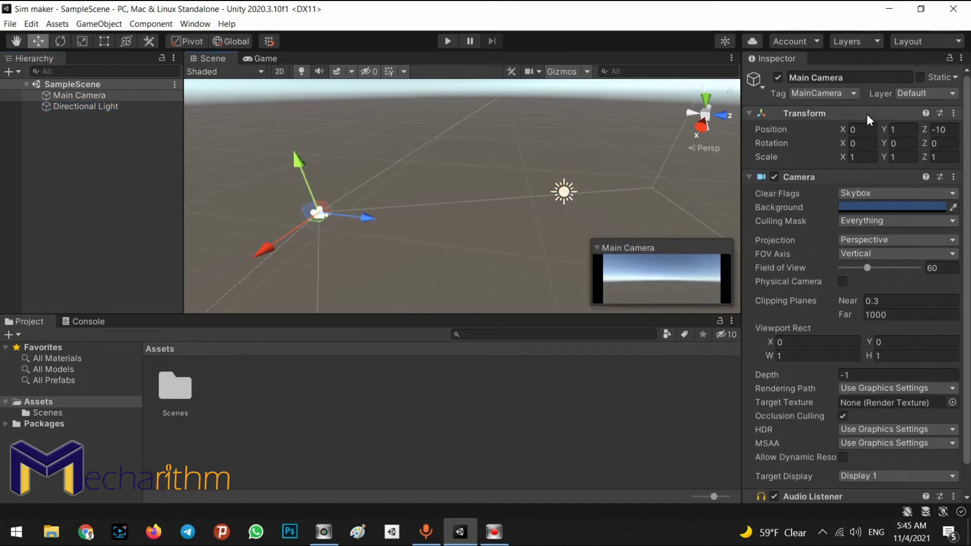
scroll(861, 113, down, 2)
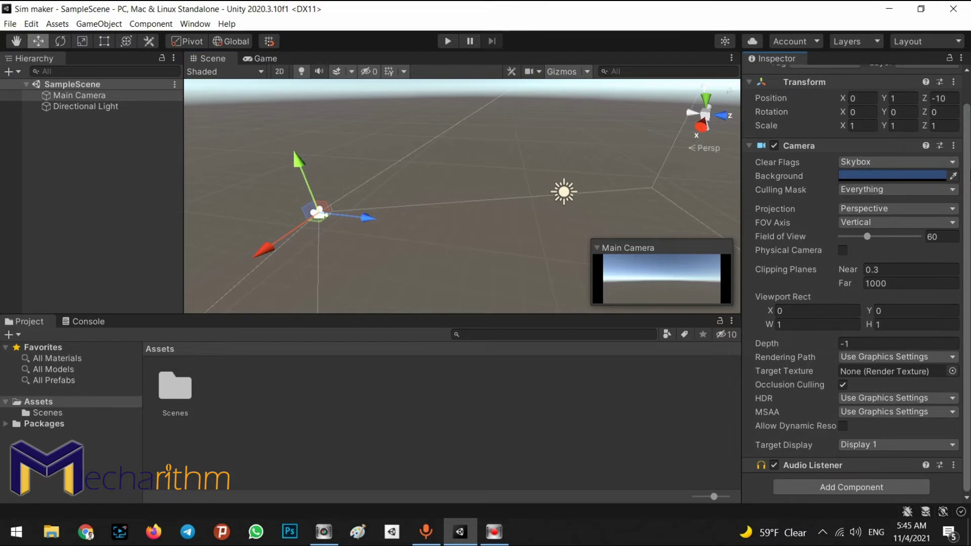
scroll(765, 88, up, 2)
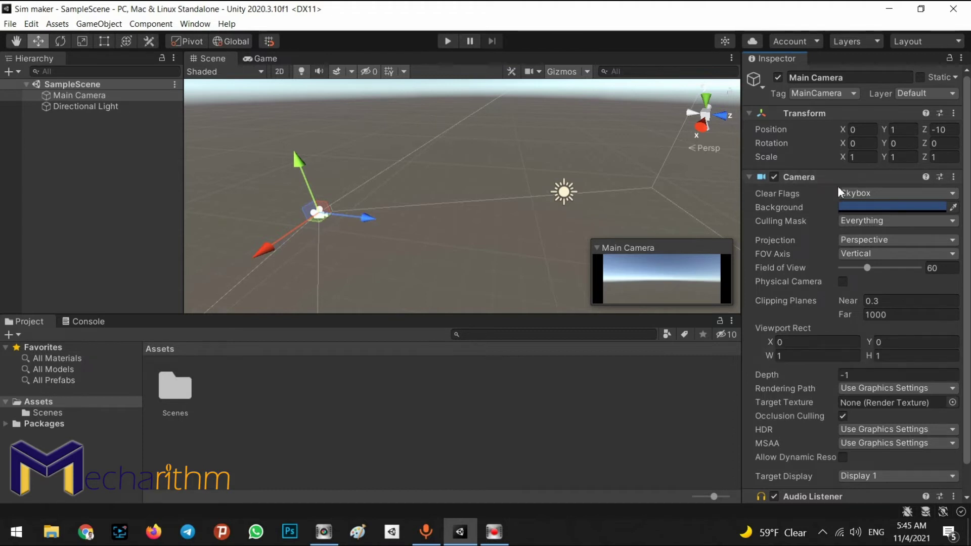
scroll(887, 426, down, 1)
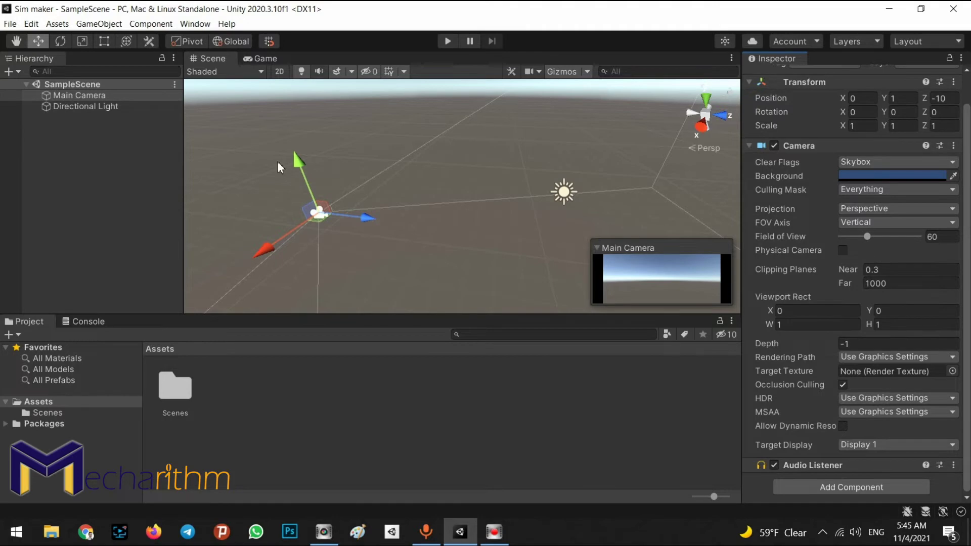
click(572, 191)
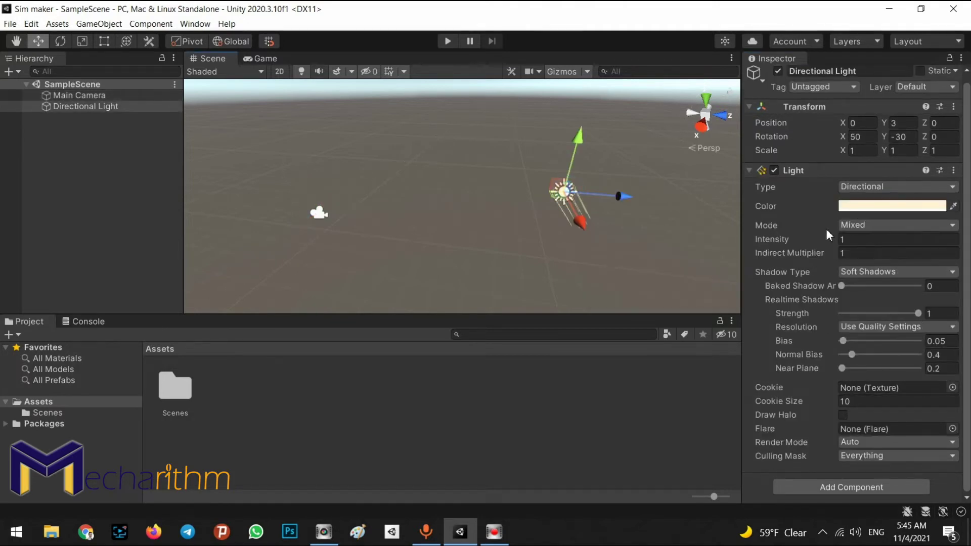
mouse_move(829, 237)
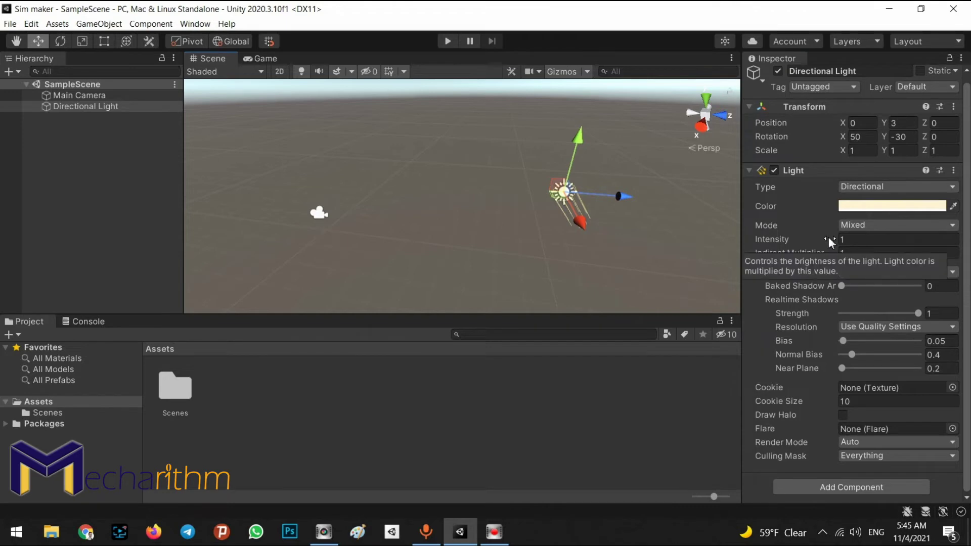
click(319, 213)
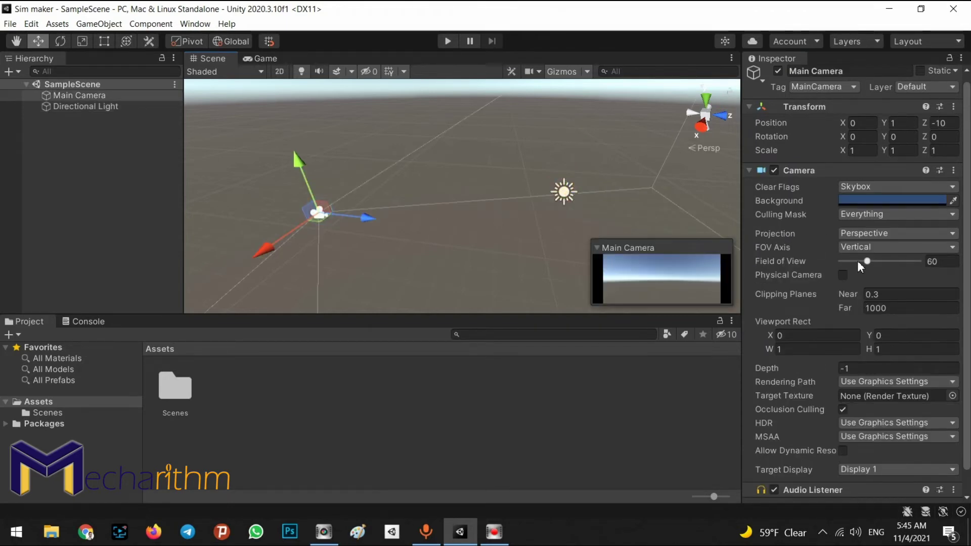
click(92, 199)
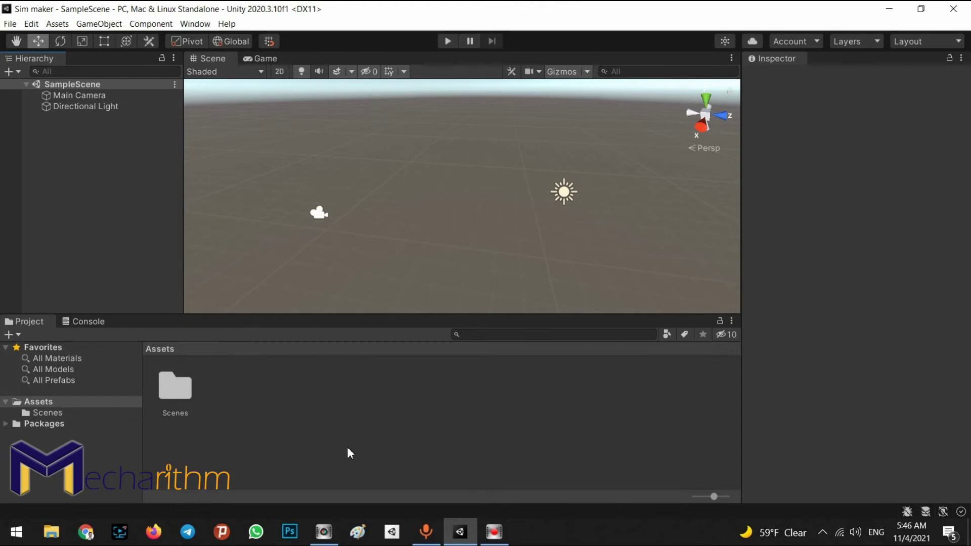
Bring up the Assets panel context menu and dismiss it without choosing anything
right_click(308, 428)
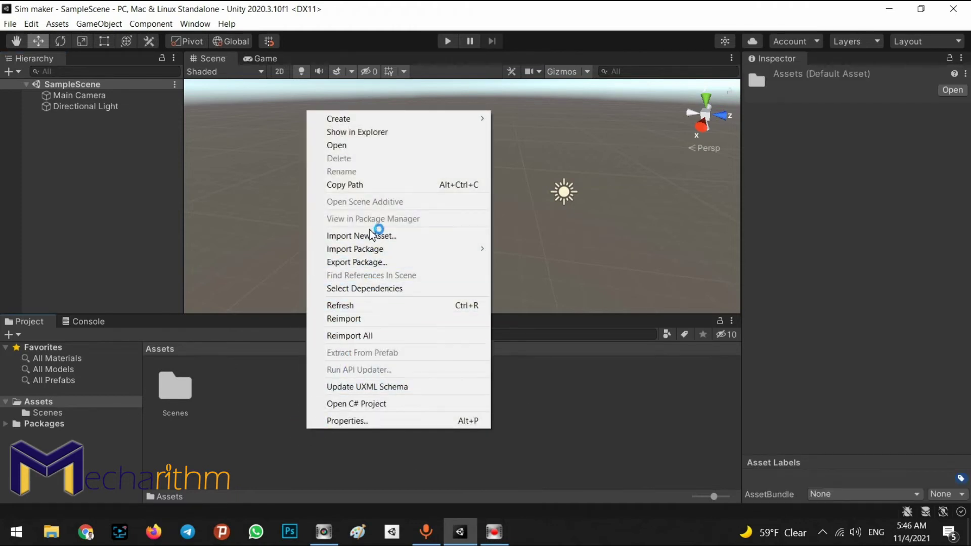
mouse_move(366, 252)
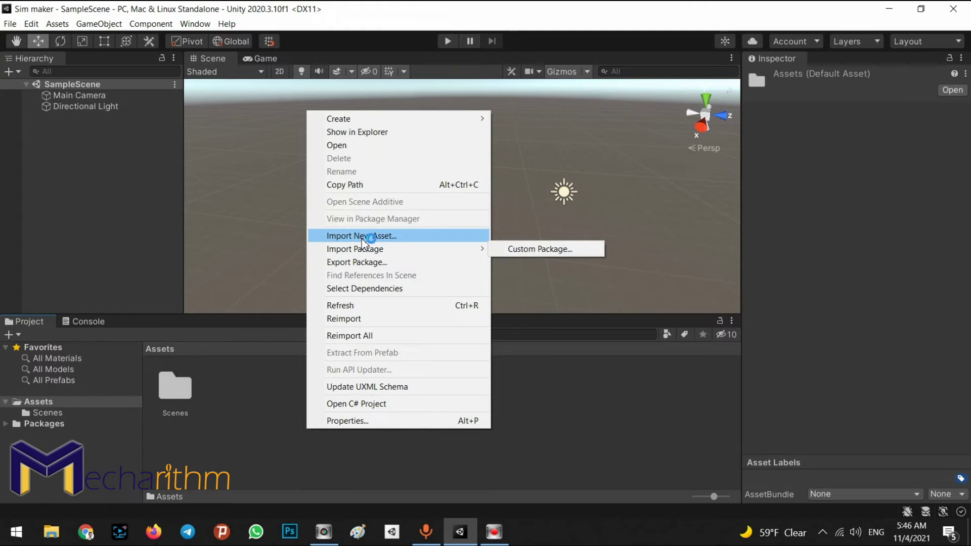
click(255, 384)
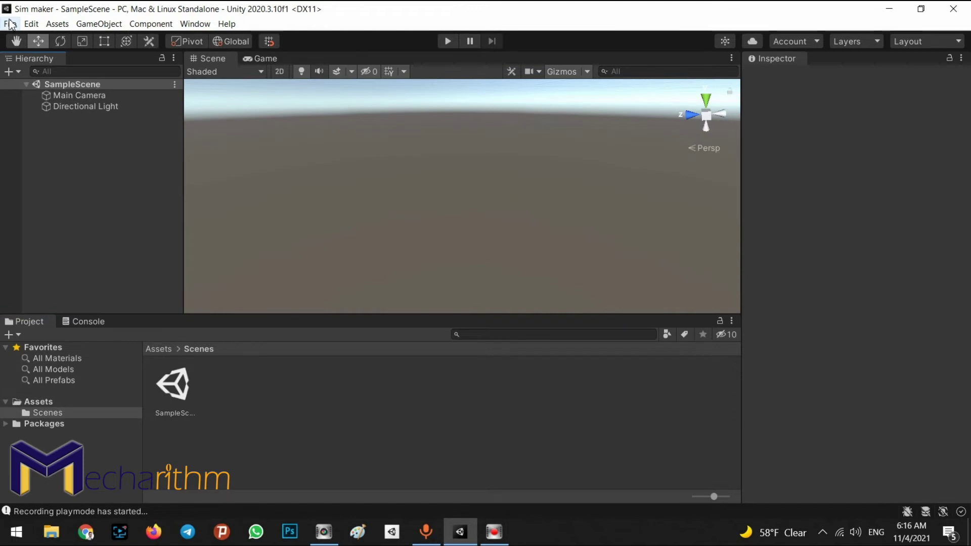
Create a new empty scene from the File menu
click(10, 24)
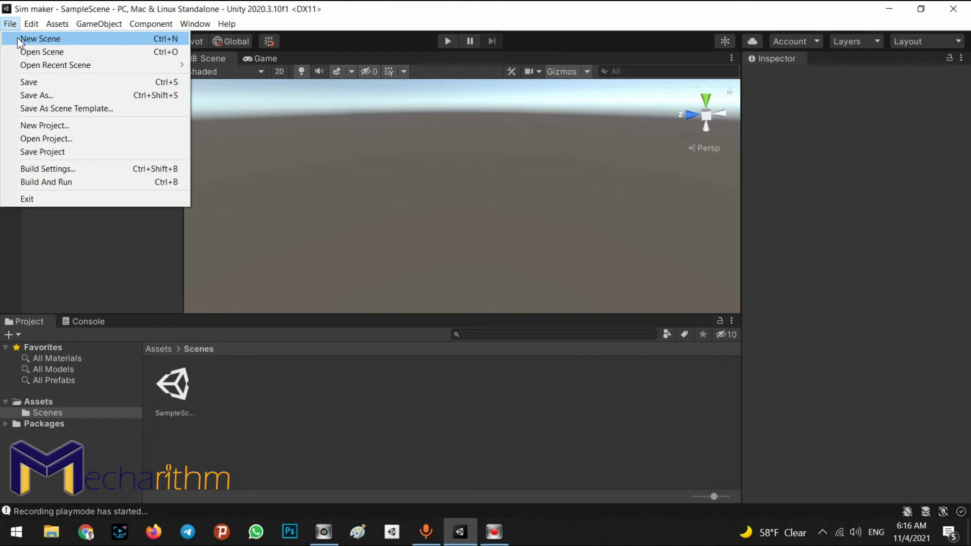
click(17, 38)
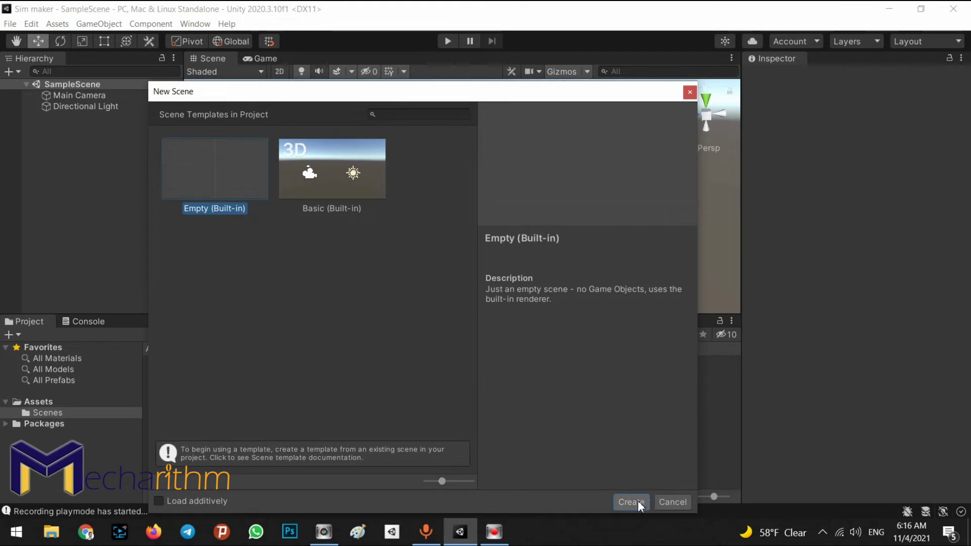
click(631, 502)
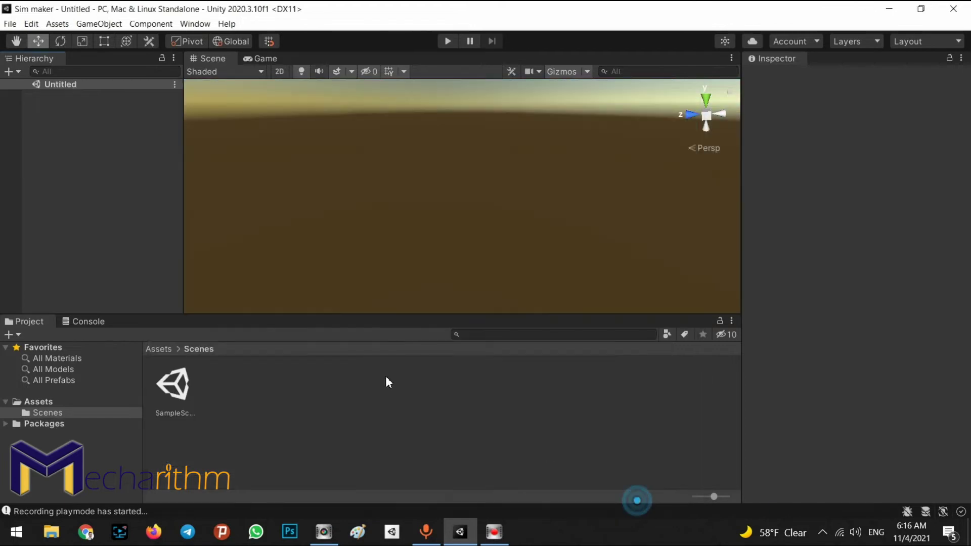
Save the untitled scene as 'Level 1' in the Scenes folder
click(10, 26)
click(36, 82)
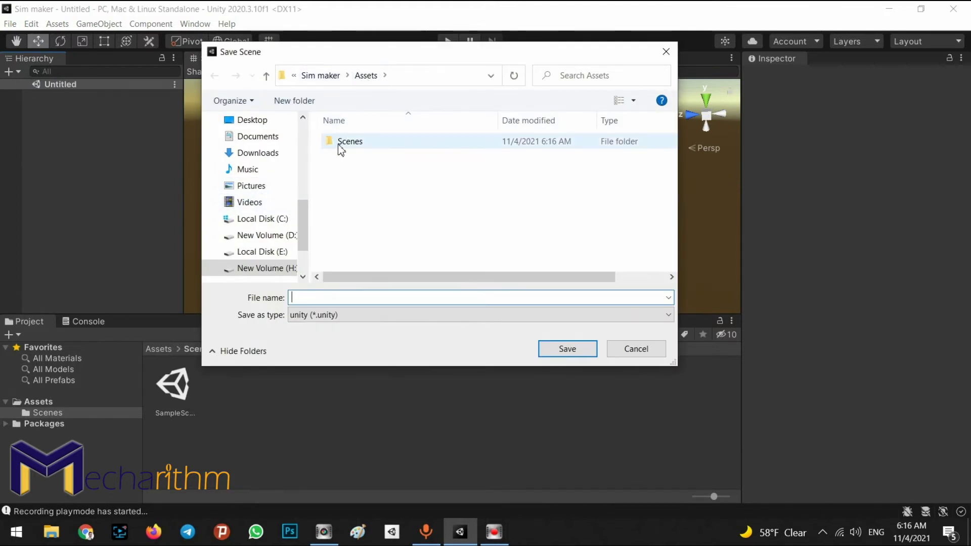
double_click(341, 145)
click(336, 298)
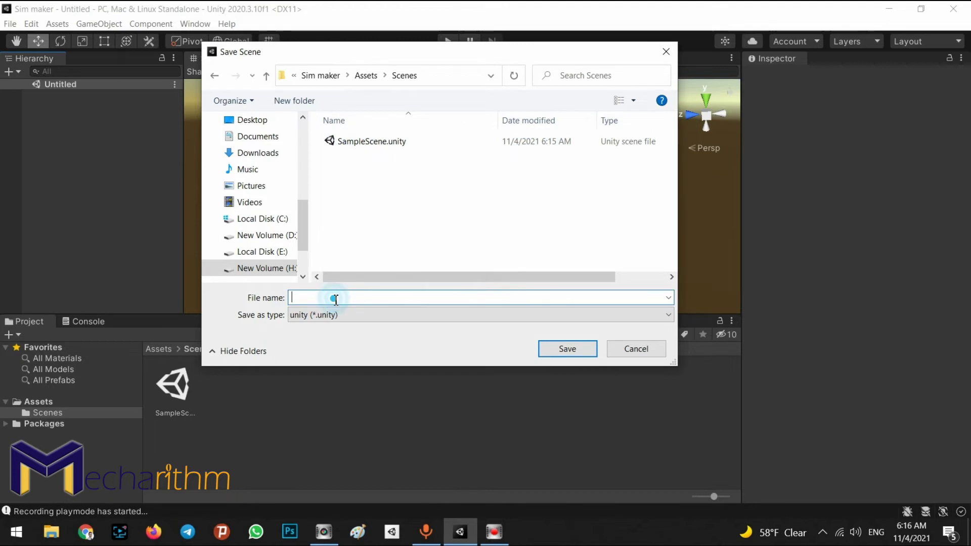
text(Level 1)
key(Return)
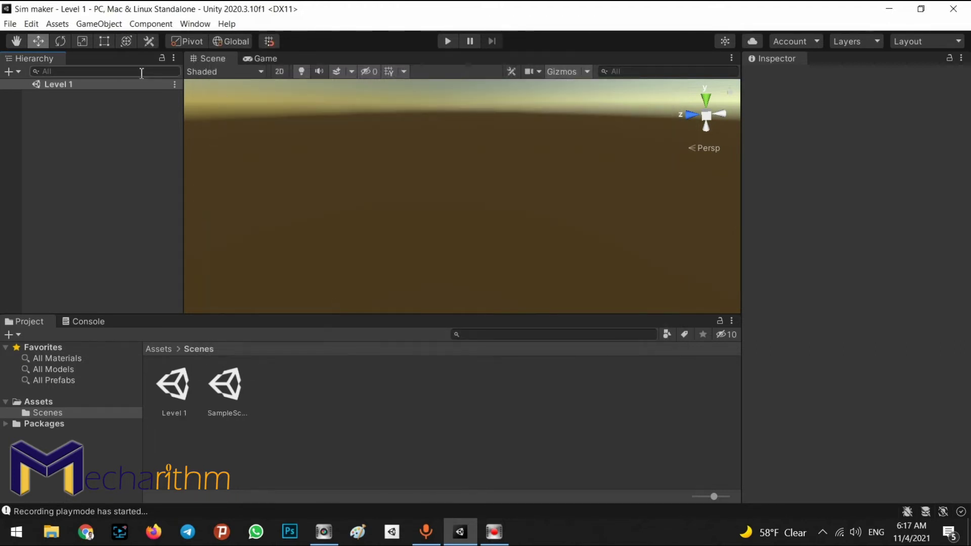
Reopen SampleScene.unity from the Scenes folder
click(10, 23)
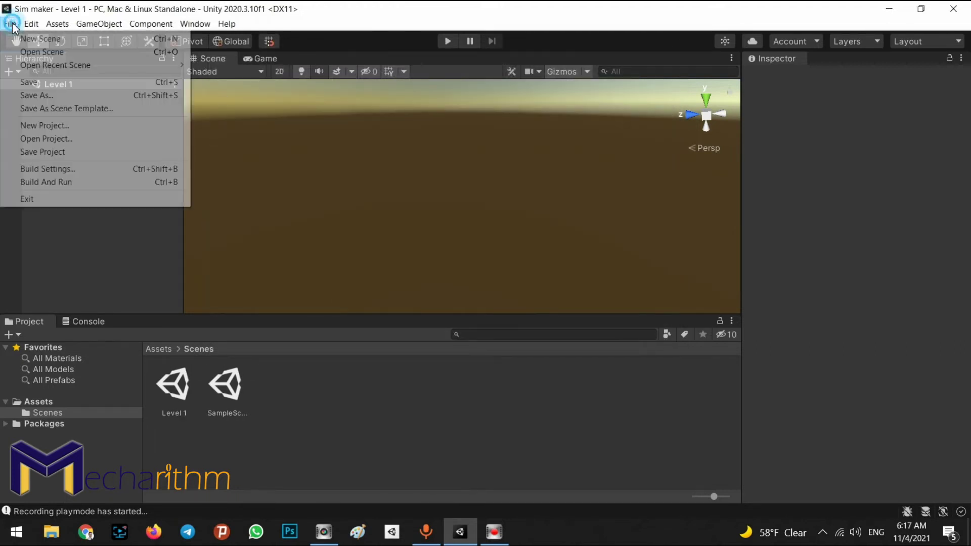
click(26, 53)
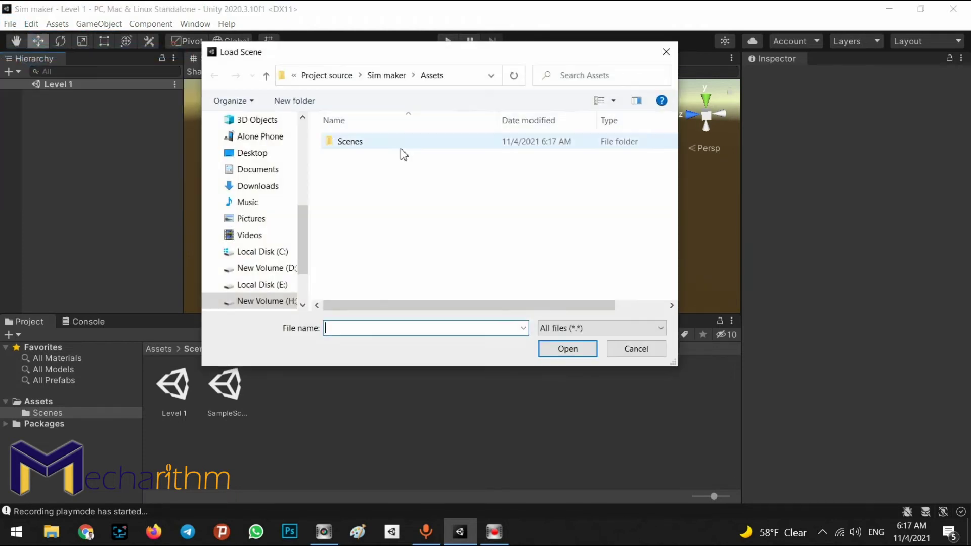
click(366, 76)
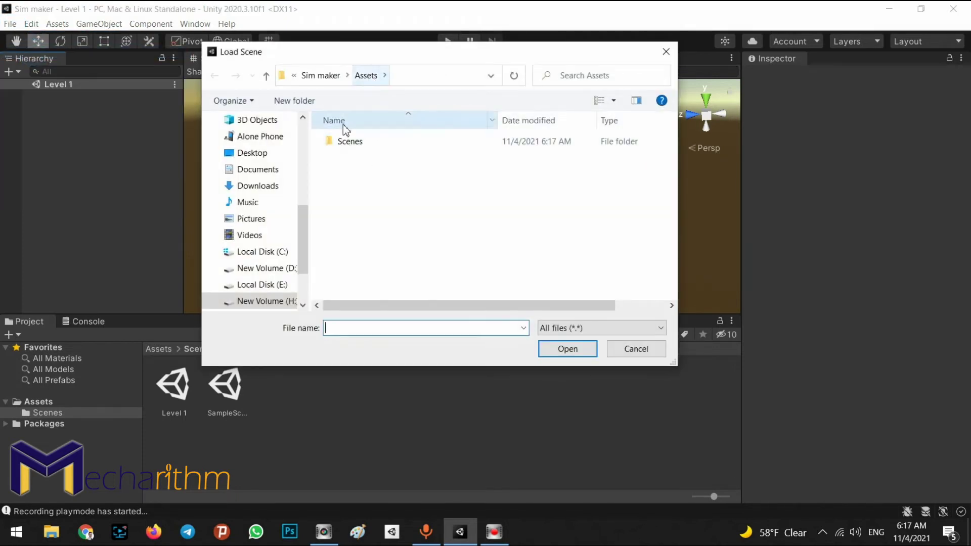
double_click(346, 142)
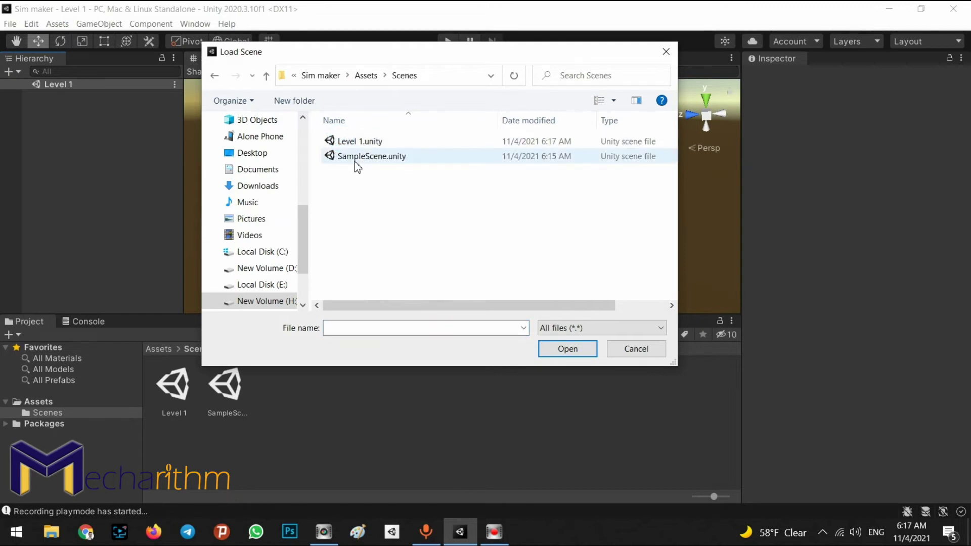
double_click(355, 160)
click(11, 26)
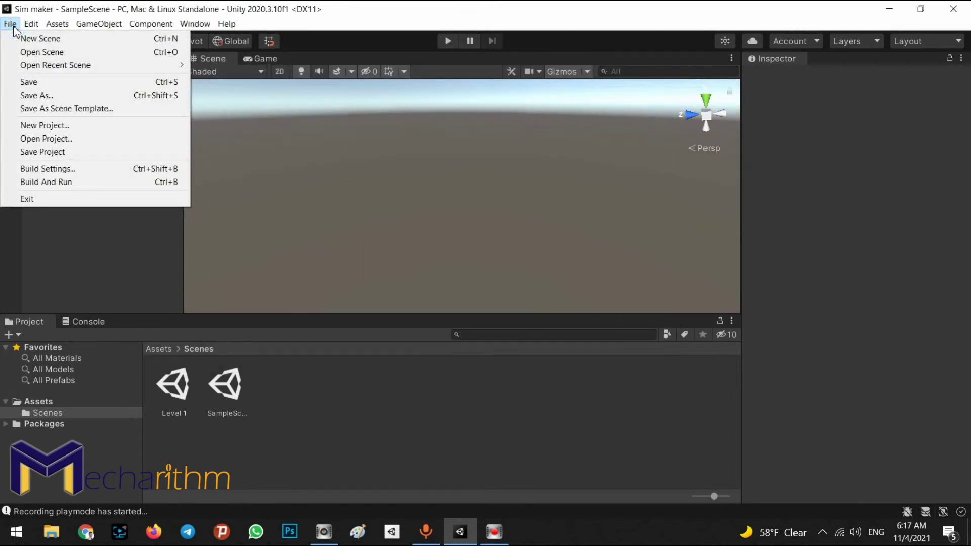
click(44, 170)
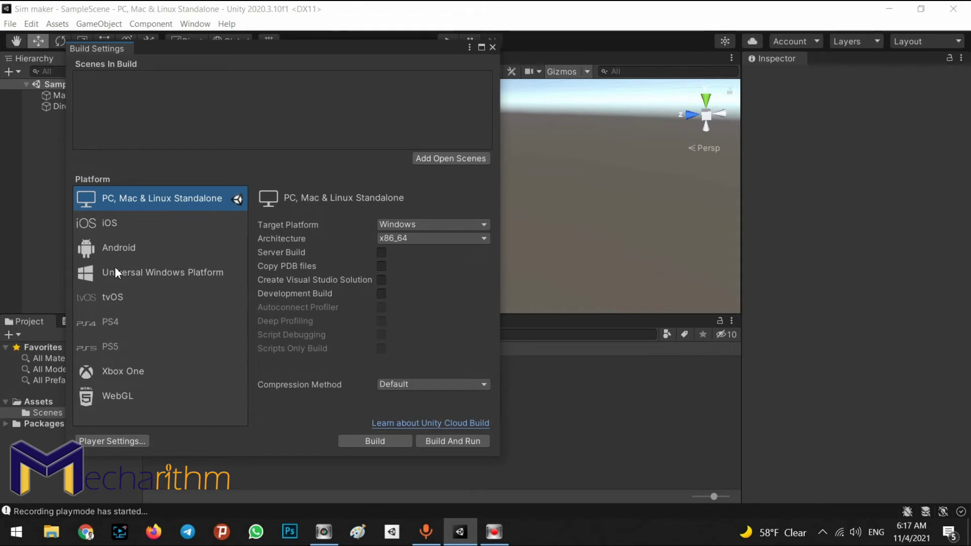
click(118, 228)
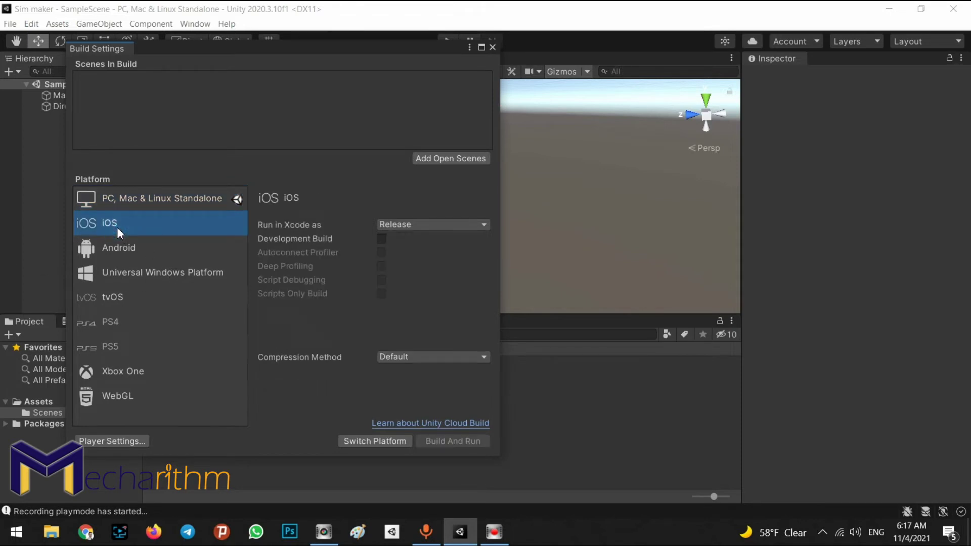
click(112, 255)
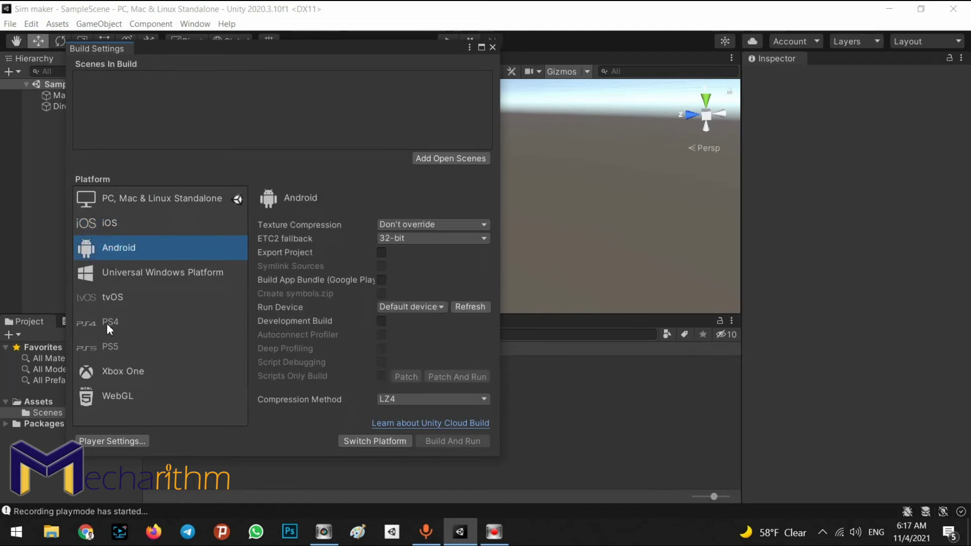
click(108, 298)
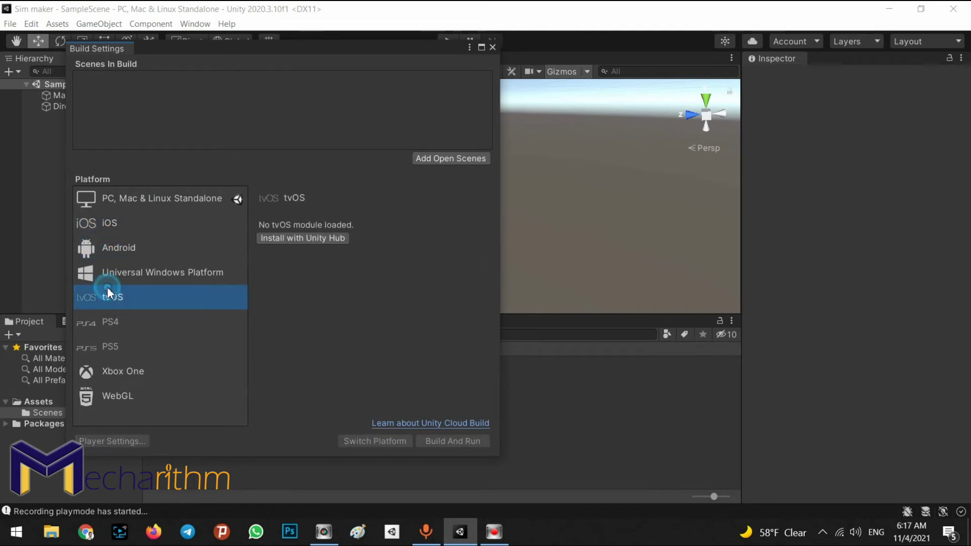
click(104, 325)
click(117, 371)
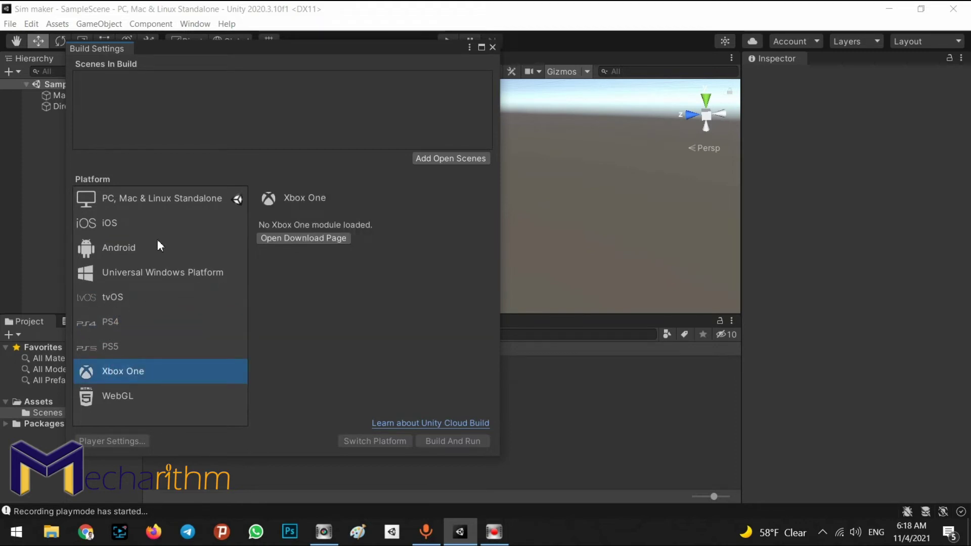
click(112, 338)
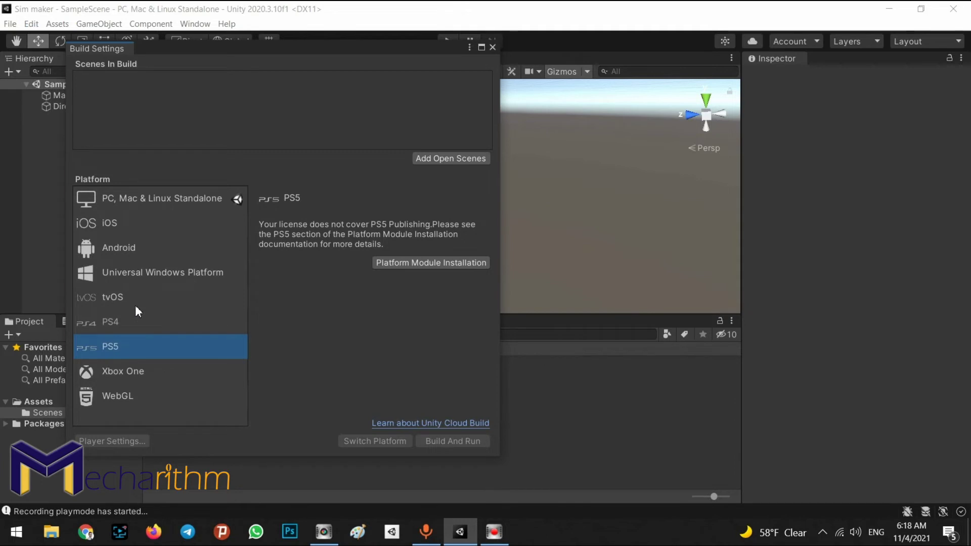
click(102, 200)
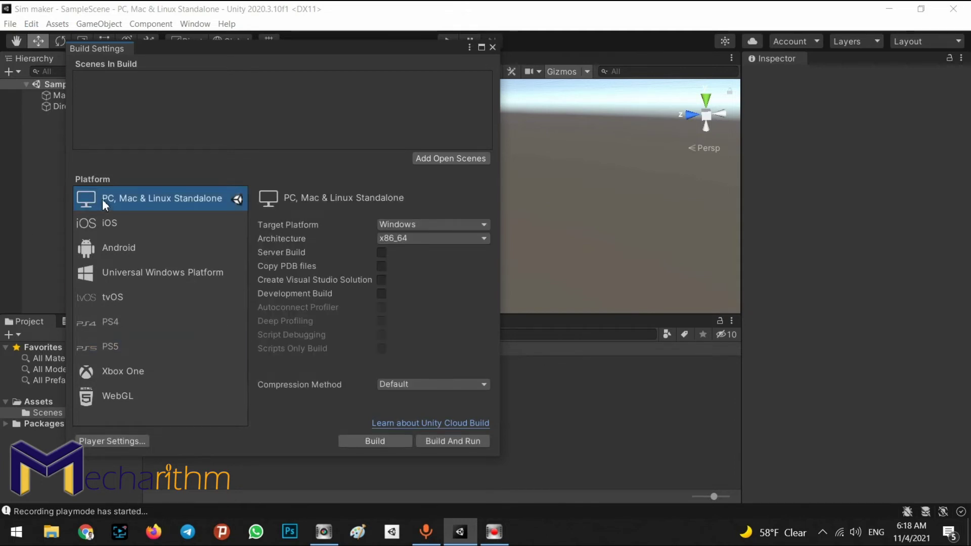
click(493, 48)
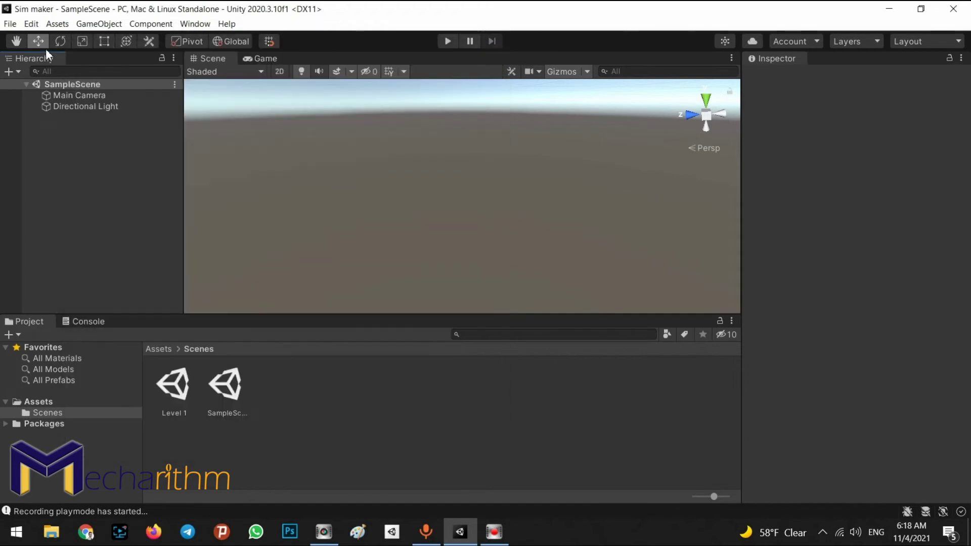
click(33, 25)
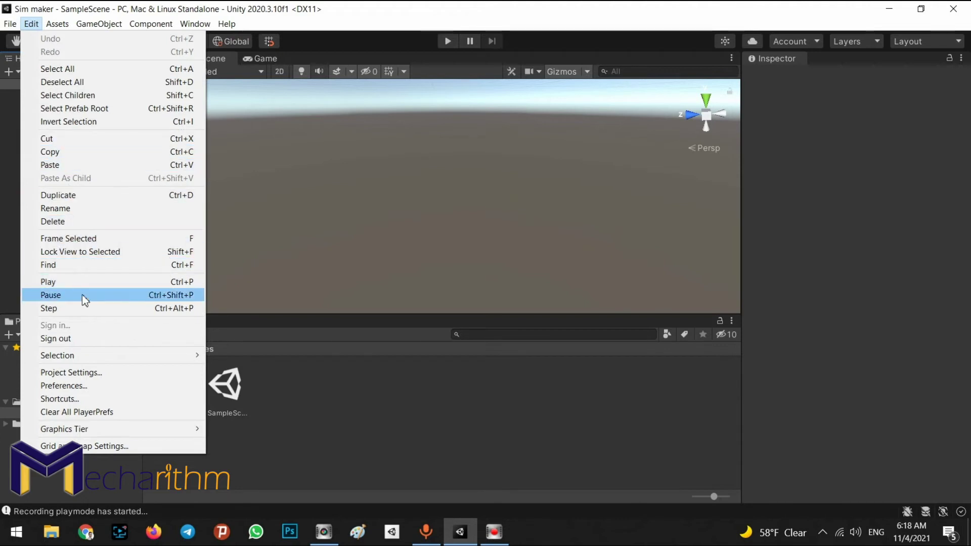
click(414, 222)
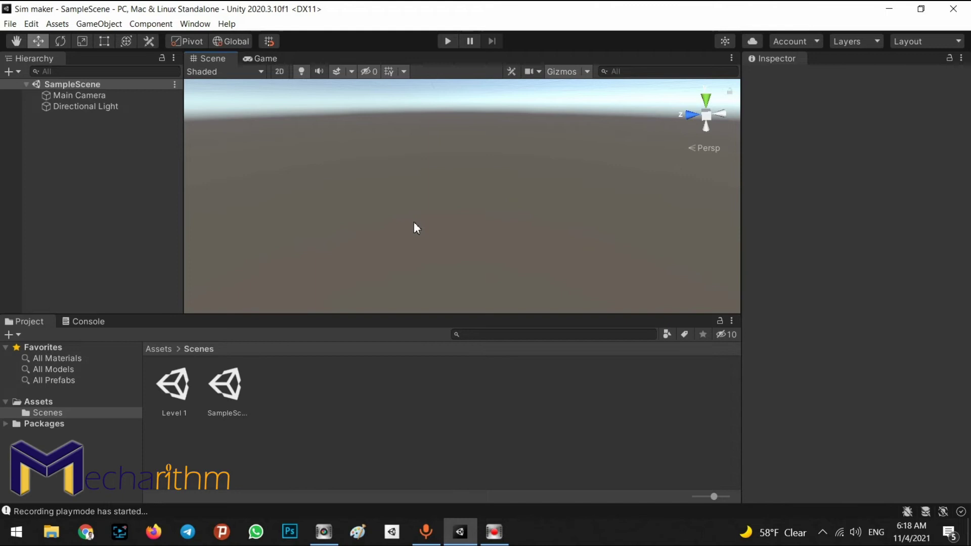
Orbit the Scene view upward until the camera and light icons sit above the grid
right_drag(414, 221, 612, 150)
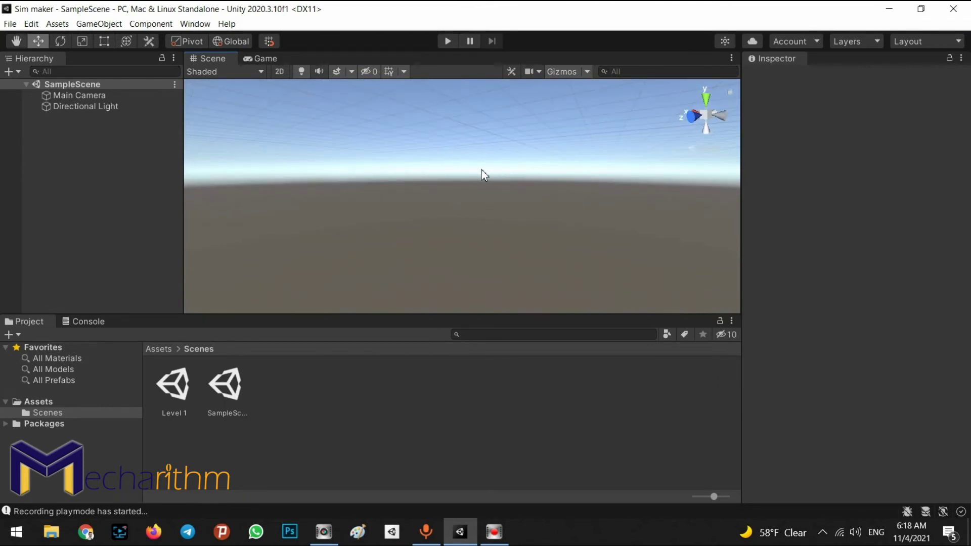
right_drag(477, 182, 924, 137)
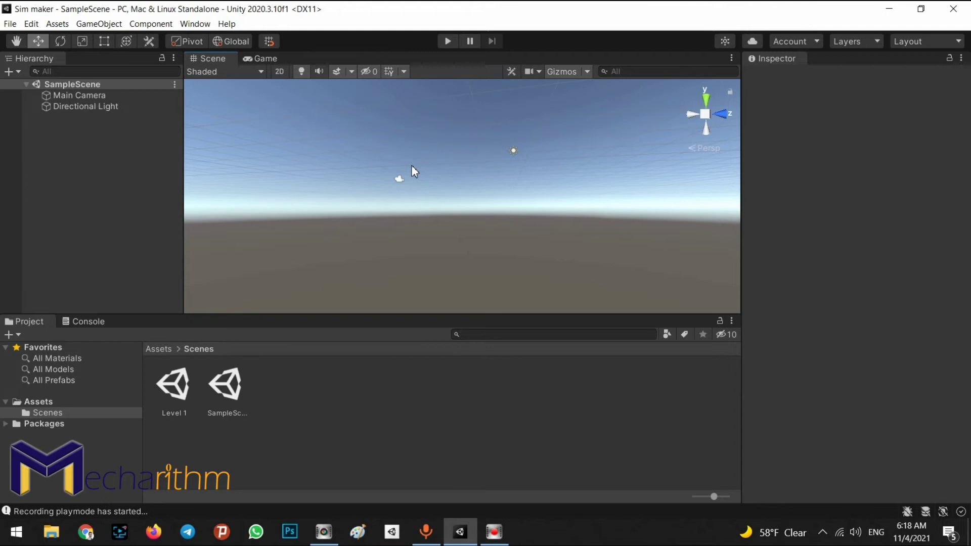
right_drag(412, 165, 421, 259)
Fly the Scene view forward, up, down, back and sideways with W, E, Q, S, D, A
key(w)
key(e)
key(q)
key(s)
key(d)
key(a)
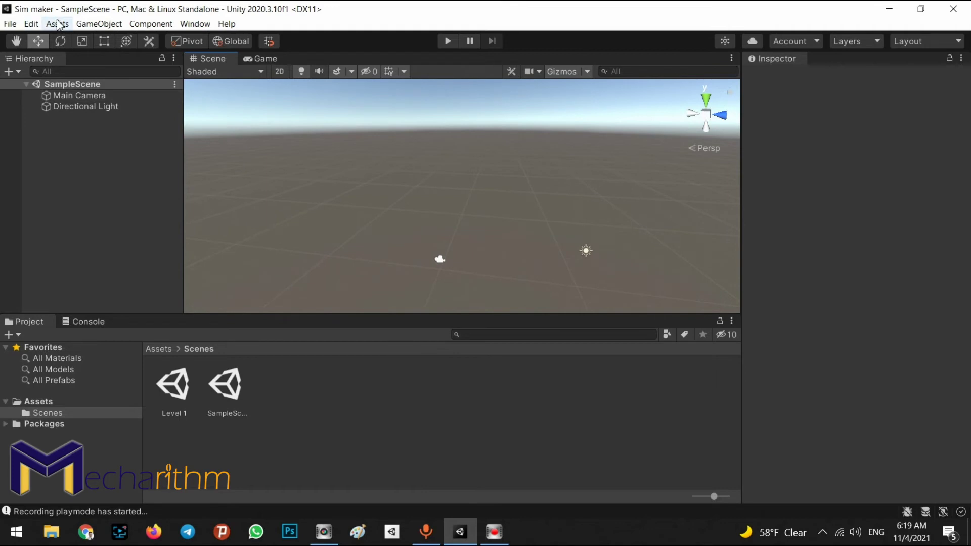
click(57, 24)
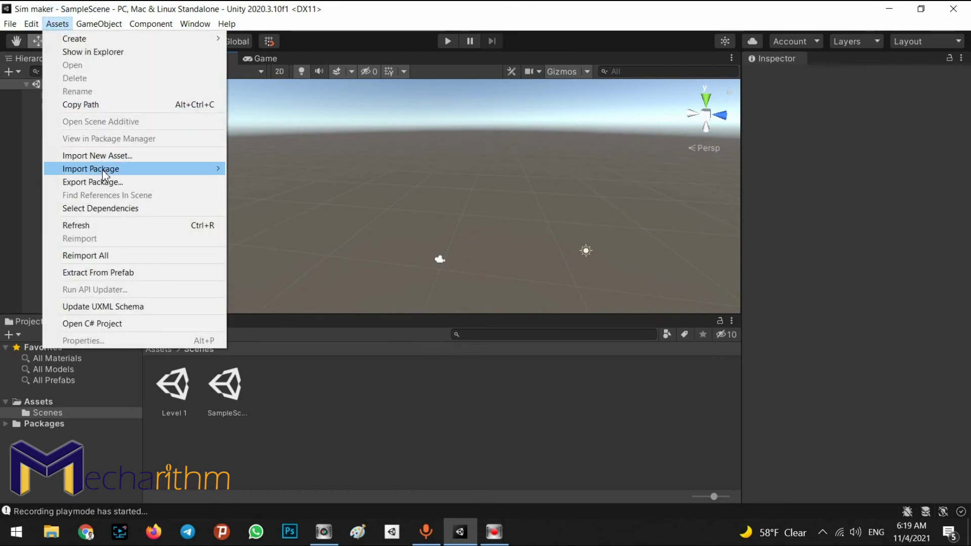
Look through Assets > Import Package, then move to the GameObject menu
mouse_move(105, 176)
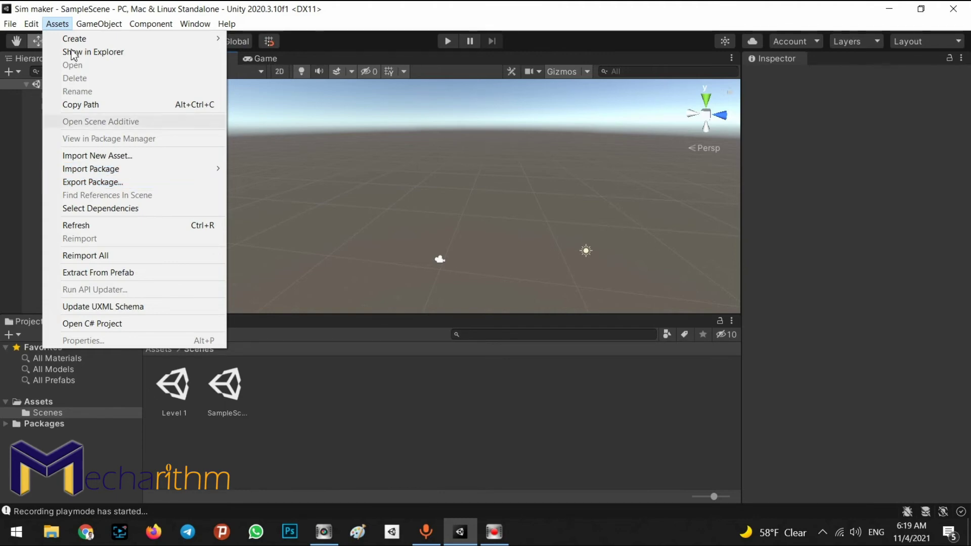
mouse_move(82, 24)
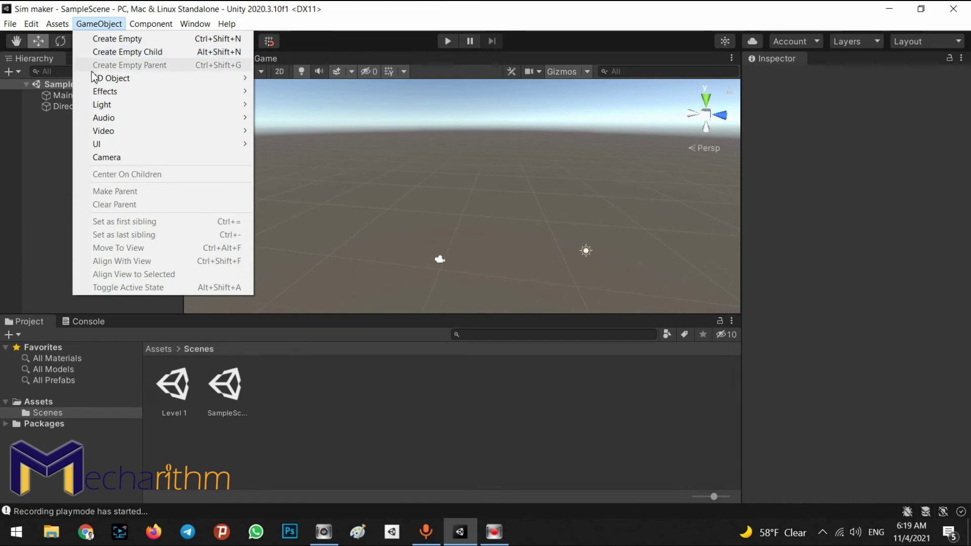
Add a cube to the scene and undo an accidental empty child under it
mouse_move(94, 79)
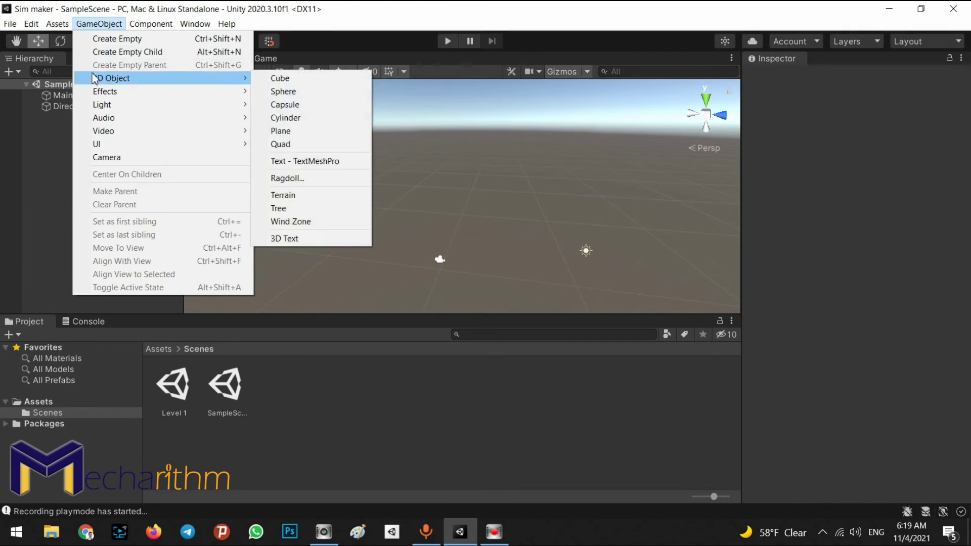
click(281, 78)
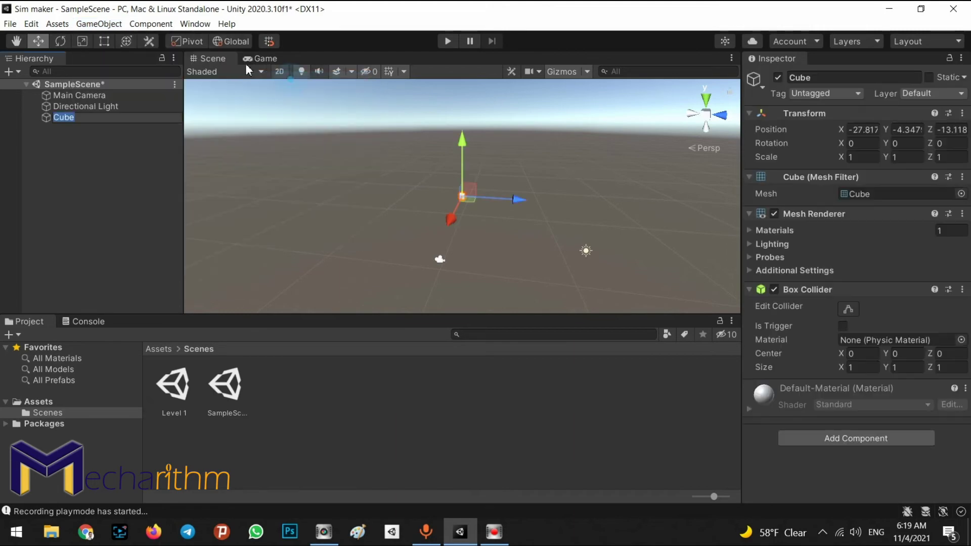
click(126, 22)
click(124, 50)
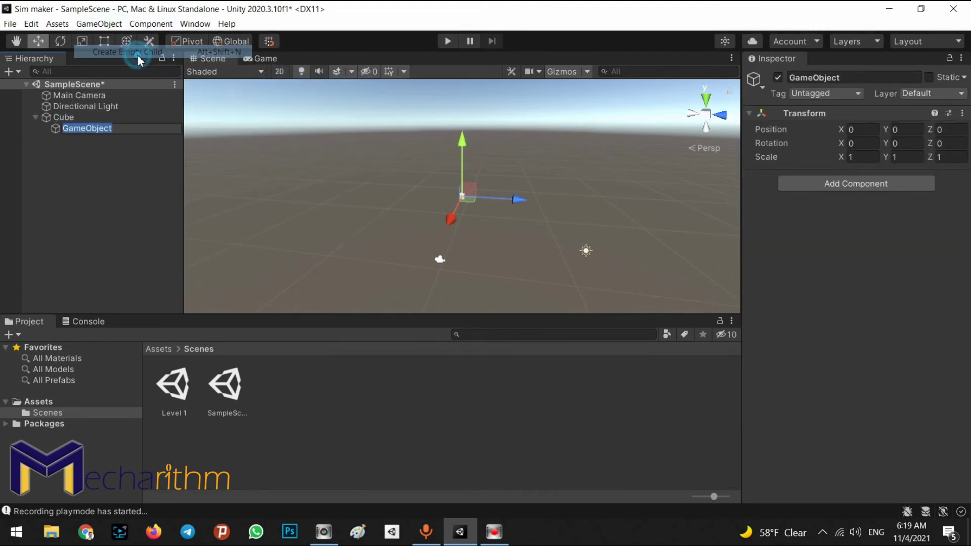
click(62, 152)
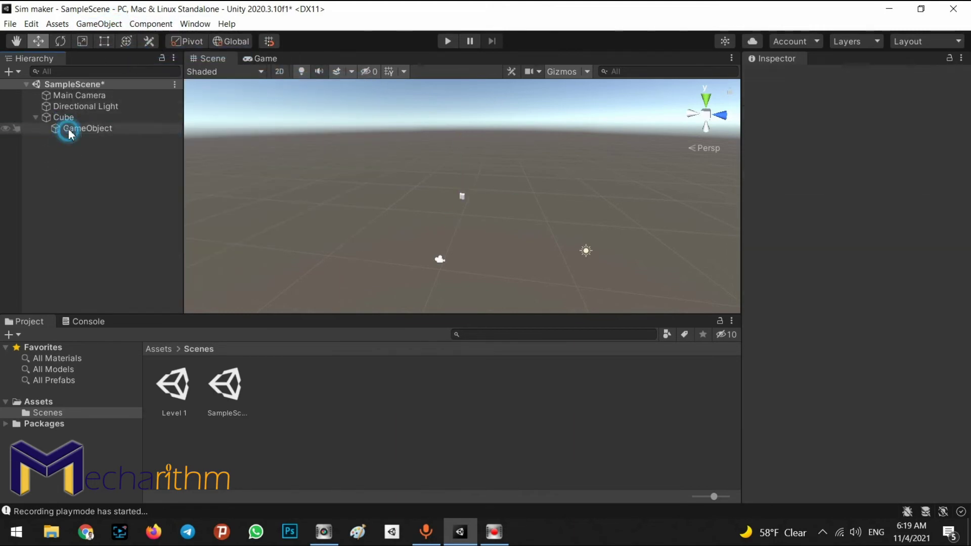
key(ctrl+z)
Add a 3D sphere and a 3D cylinder from the GameObject menu
click(84, 23)
mouse_move(213, 76)
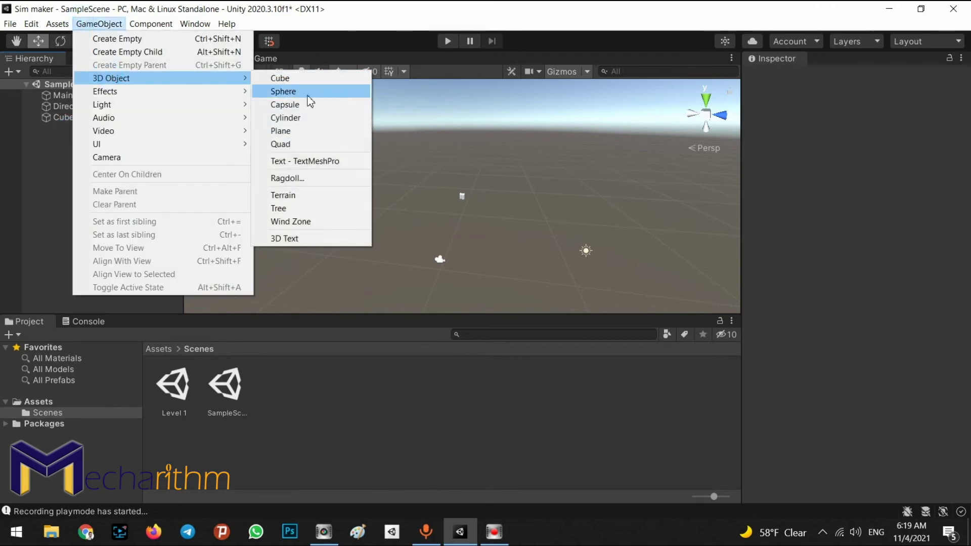
click(307, 94)
click(99, 24)
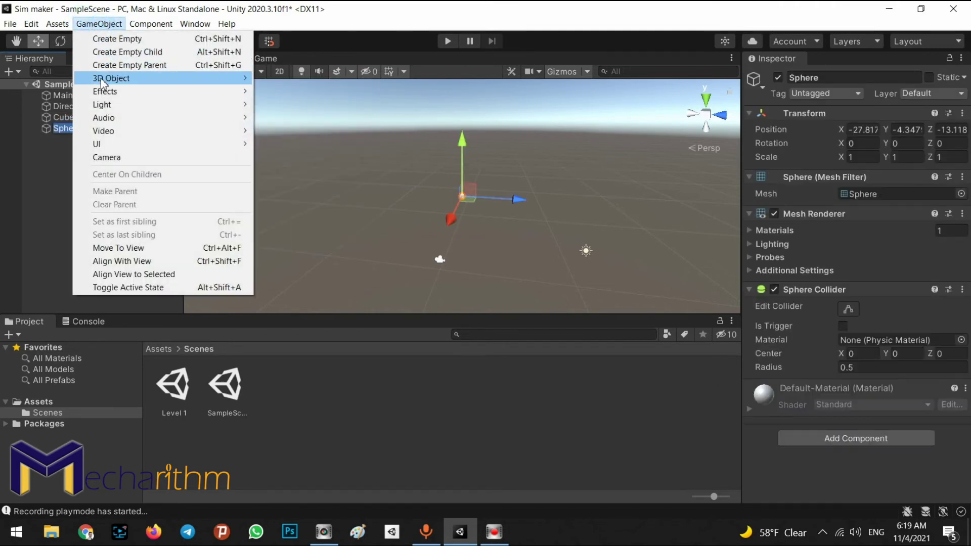
mouse_move(116, 78)
click(319, 117)
Drag the cylinder to the cube's right and the sphere to its left
alt+drag(503, 210, 535, 223)
drag(502, 195, 552, 196)
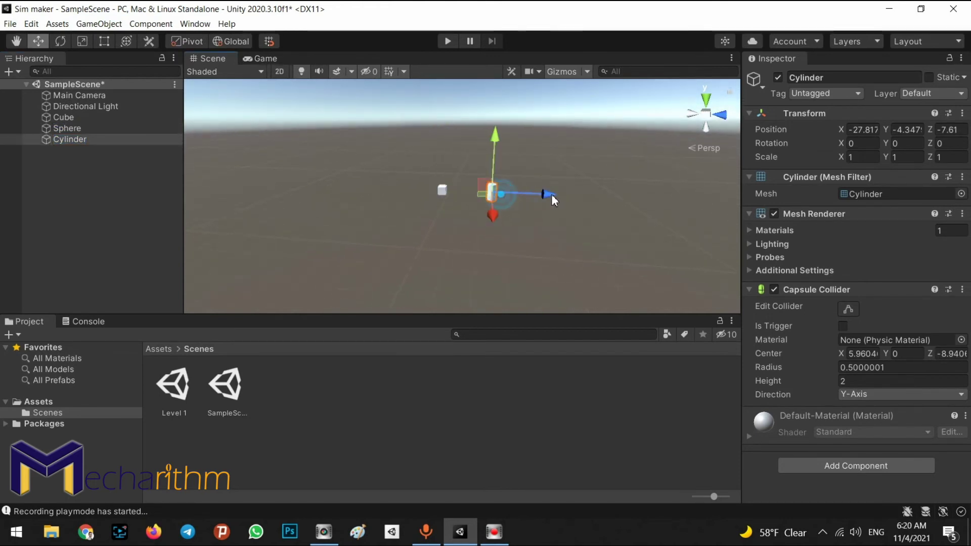
click(64, 117)
click(67, 128)
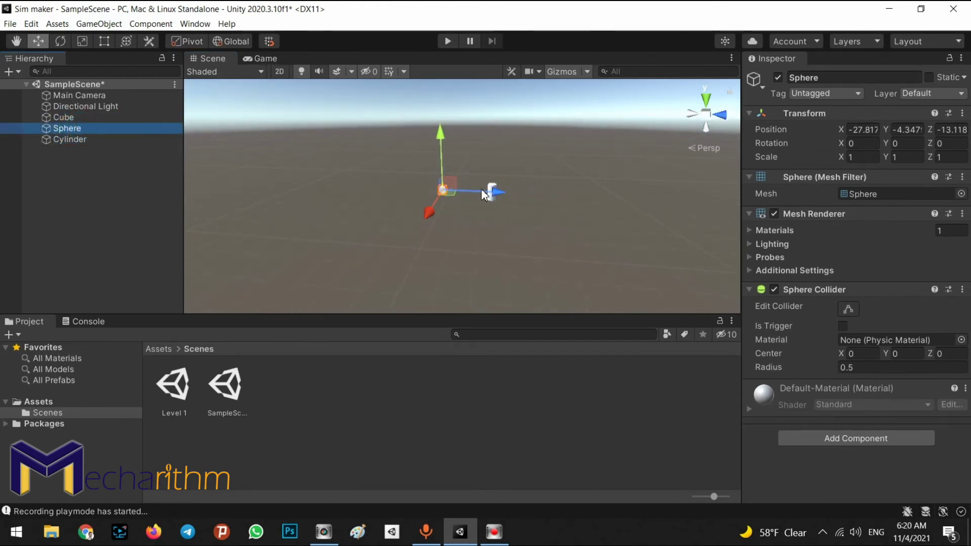
click(466, 187)
click(68, 128)
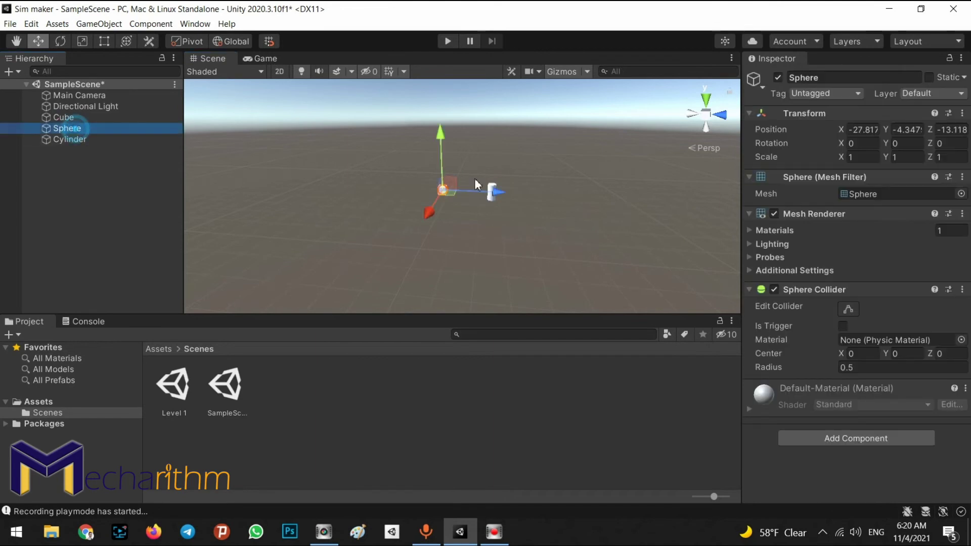
drag(497, 192, 440, 193)
click(445, 238)
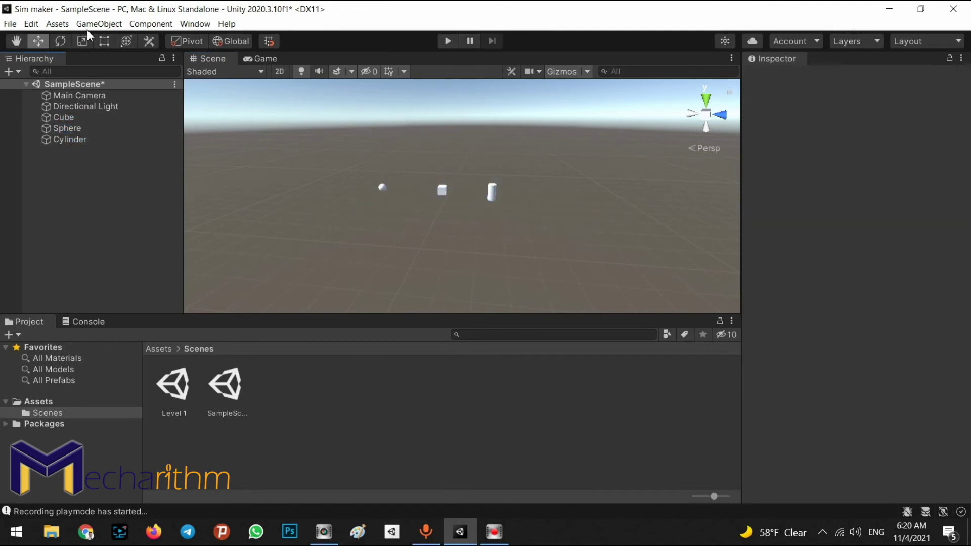
click(98, 24)
Add a Particle System and a Point Light to the scene
mouse_move(116, 91)
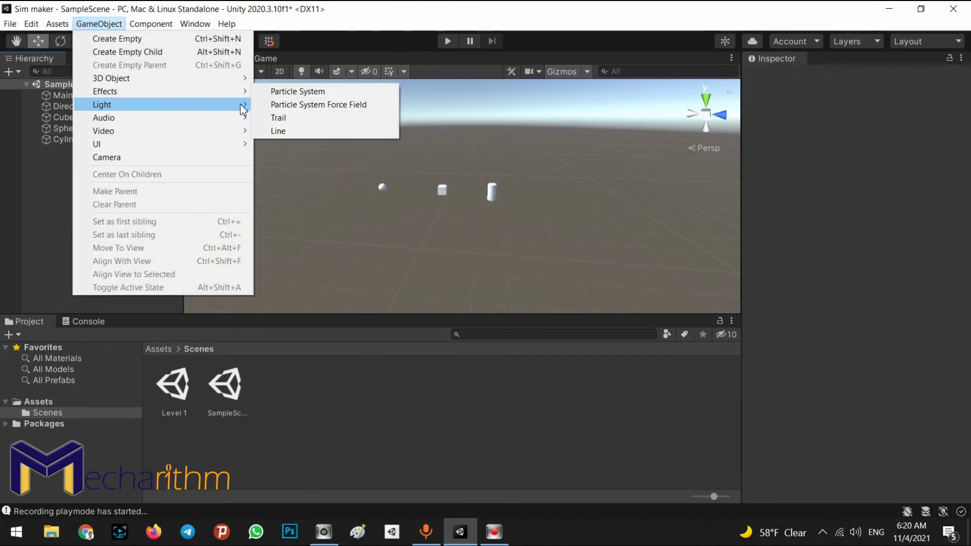
click(277, 91)
click(99, 23)
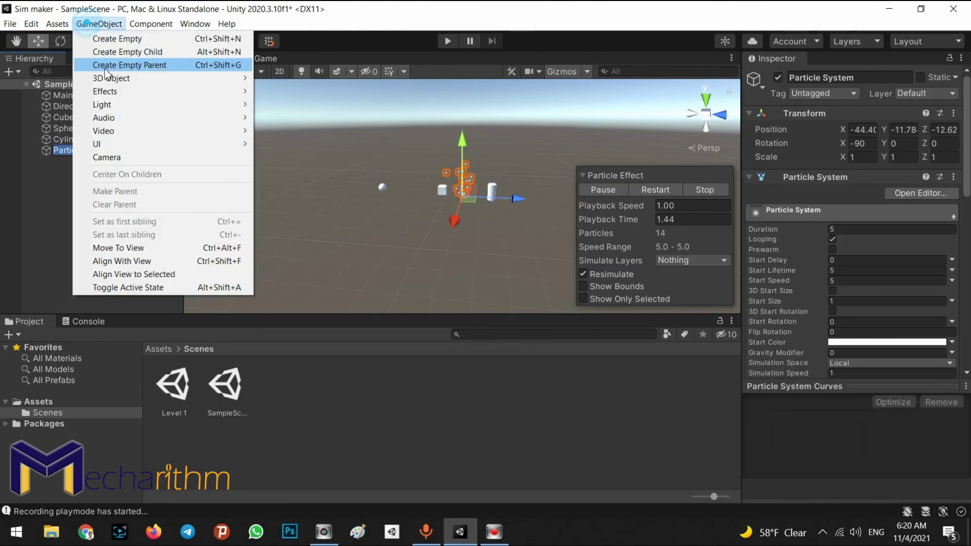
mouse_move(108, 105)
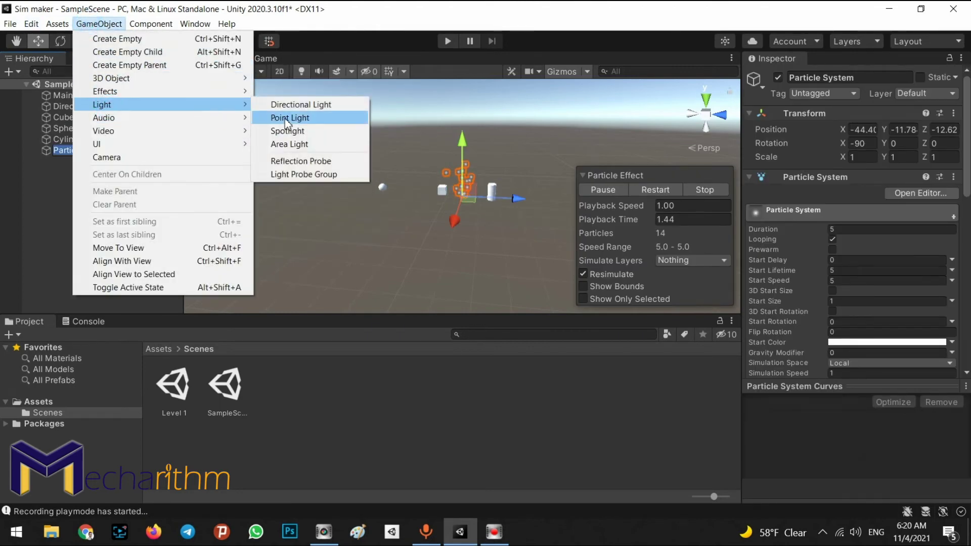
click(290, 118)
Fly the view toward the cube and align the point light to the view
alt+drag(548, 173, 572, 175)
key(w)
mouse_move(572, 176)
right_down()
mouse_move(369, 96)
mouse_move(336, 95)
mouse_move(487, 156)
mouse_move(554, 170)
right_up()
key(ctrl+shift+f)
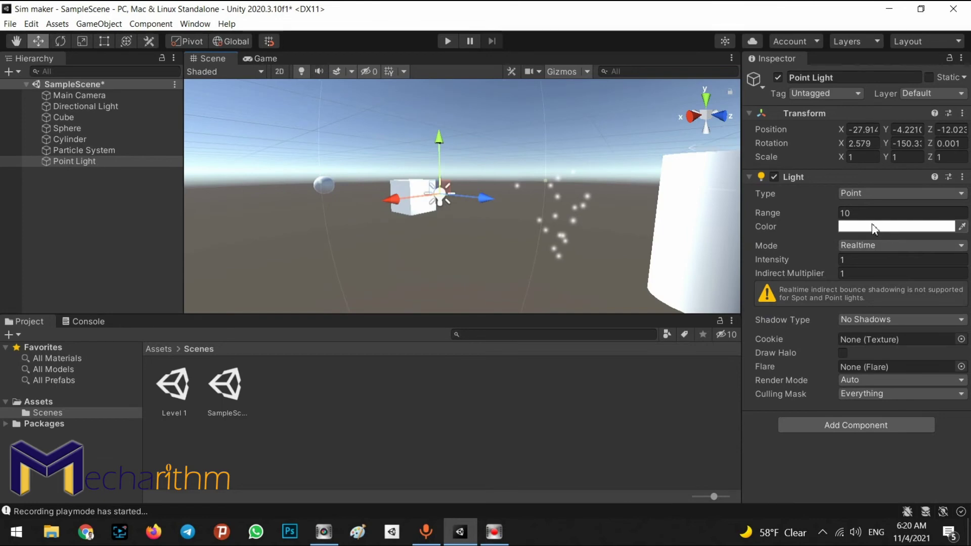
Set the point light's colour to red and zoom out to a wider view
click(903, 227)
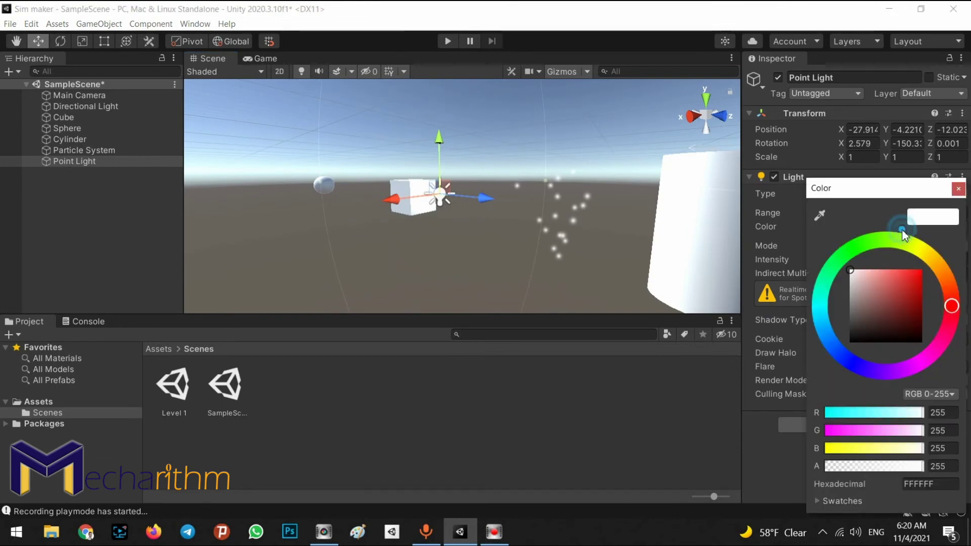
click(907, 278)
click(154, 229)
right_drag(212, 223, 458, 304)
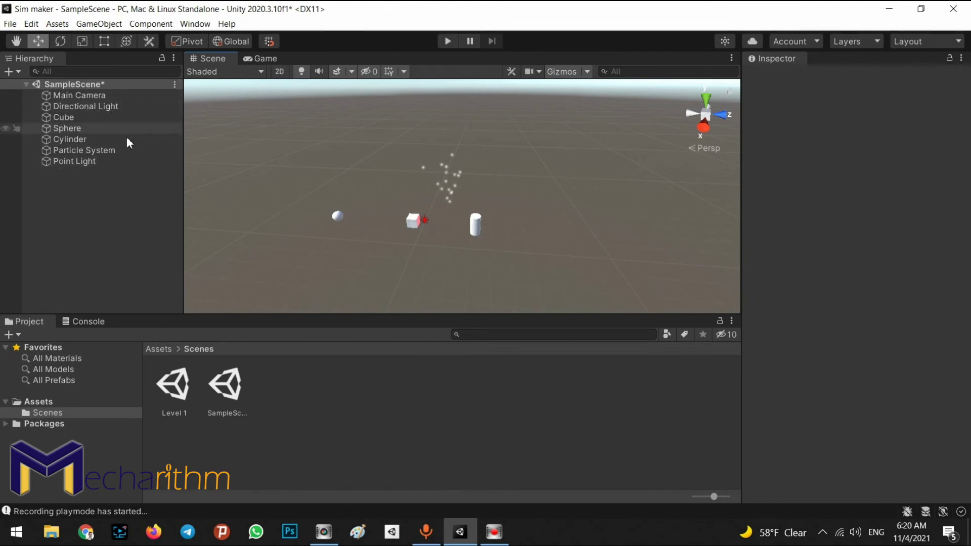
click(75, 162)
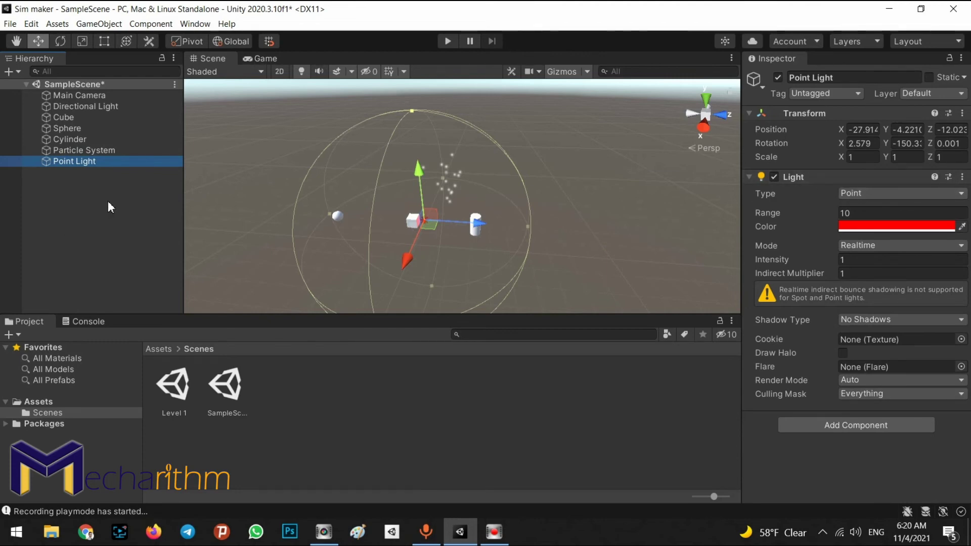
click(145, 25)
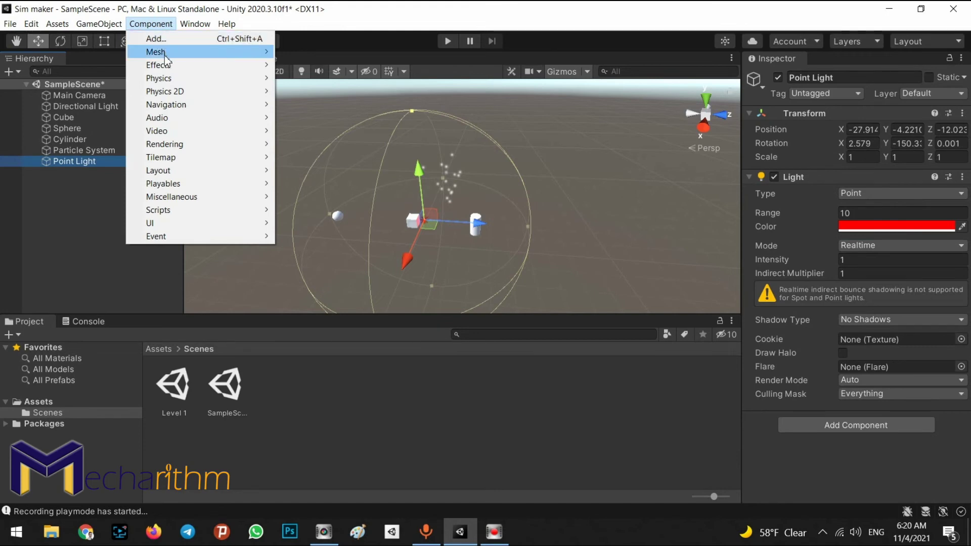
mouse_move(166, 54)
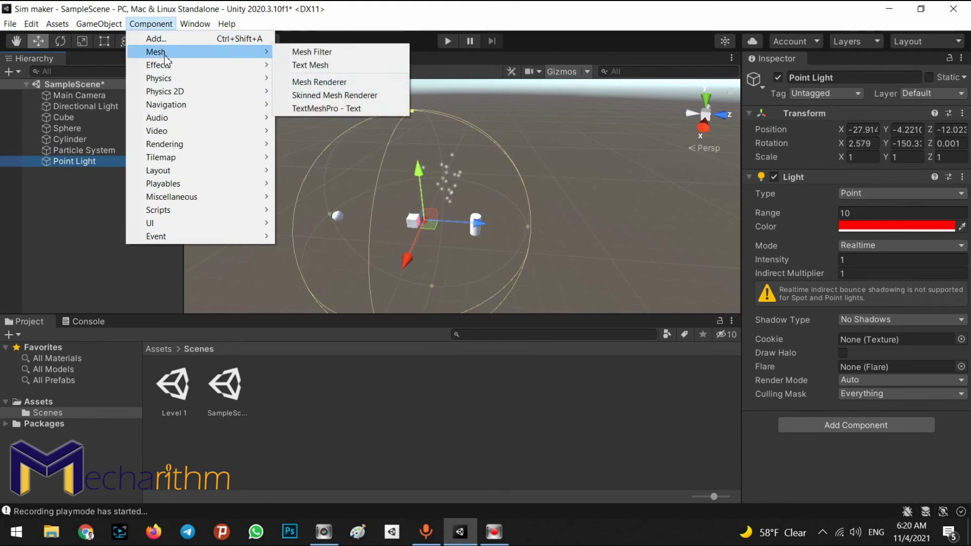
mouse_move(170, 72)
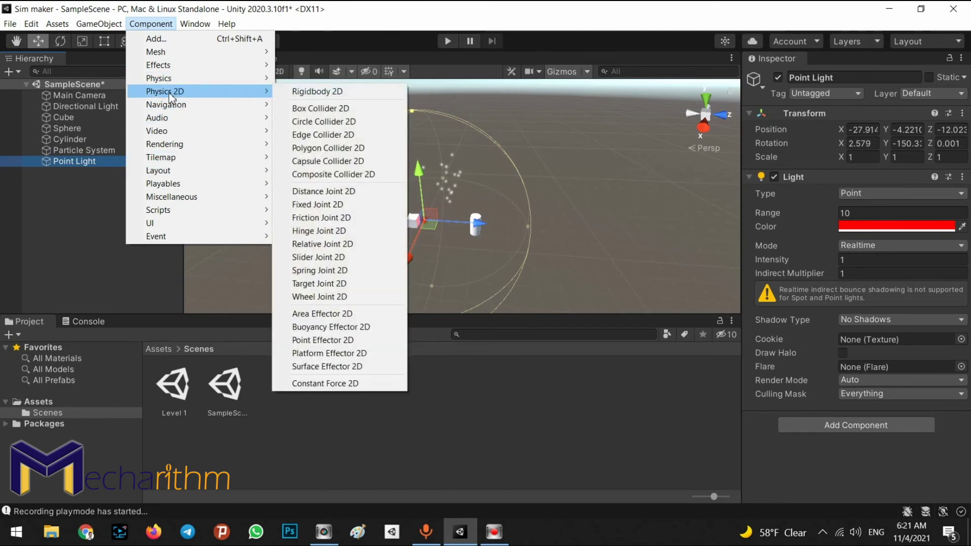
mouse_move(233, 114)
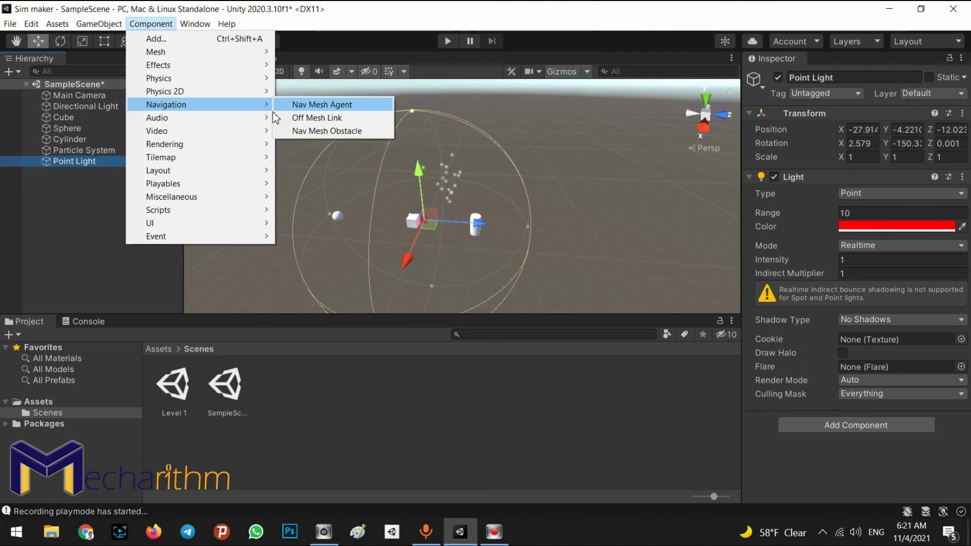
mouse_move(244, 119)
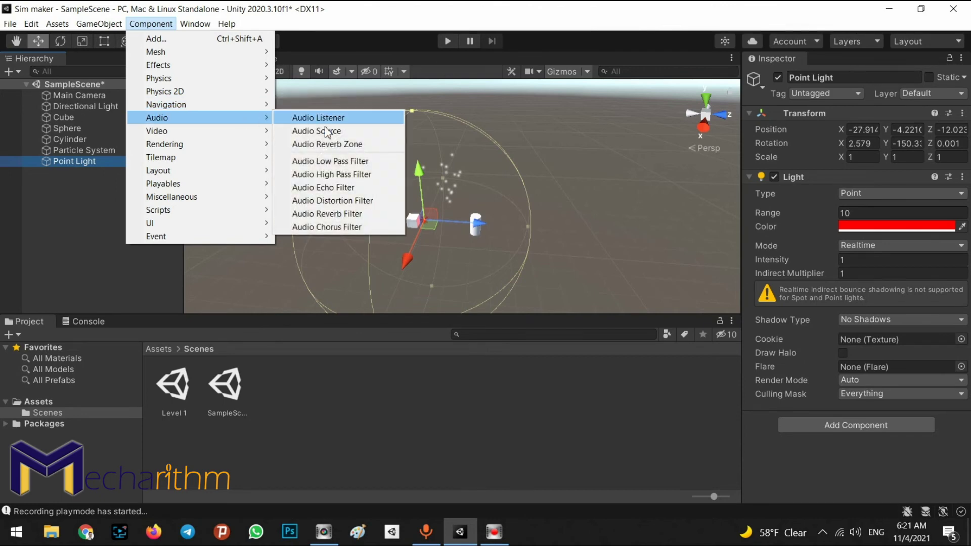
mouse_move(197, 141)
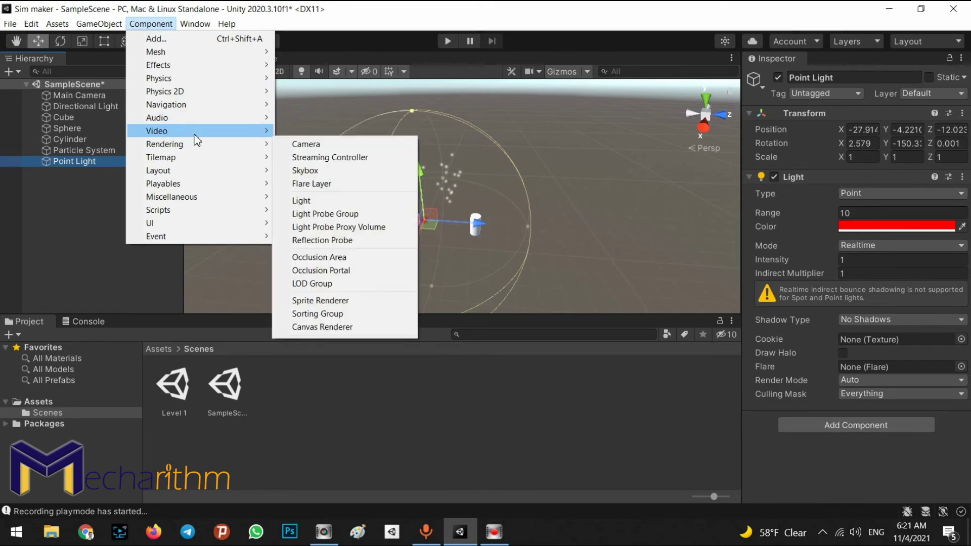
mouse_move(178, 207)
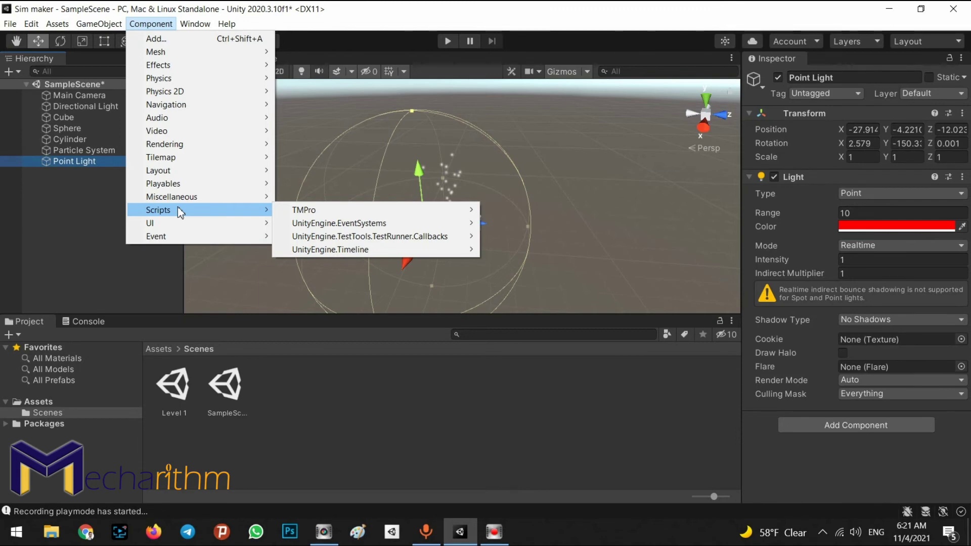
mouse_move(200, 26)
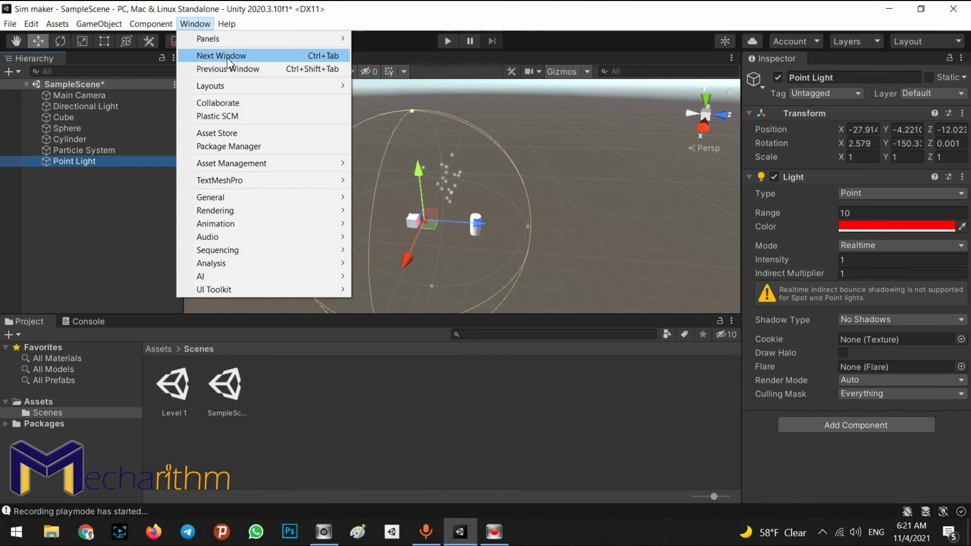
click(378, 17)
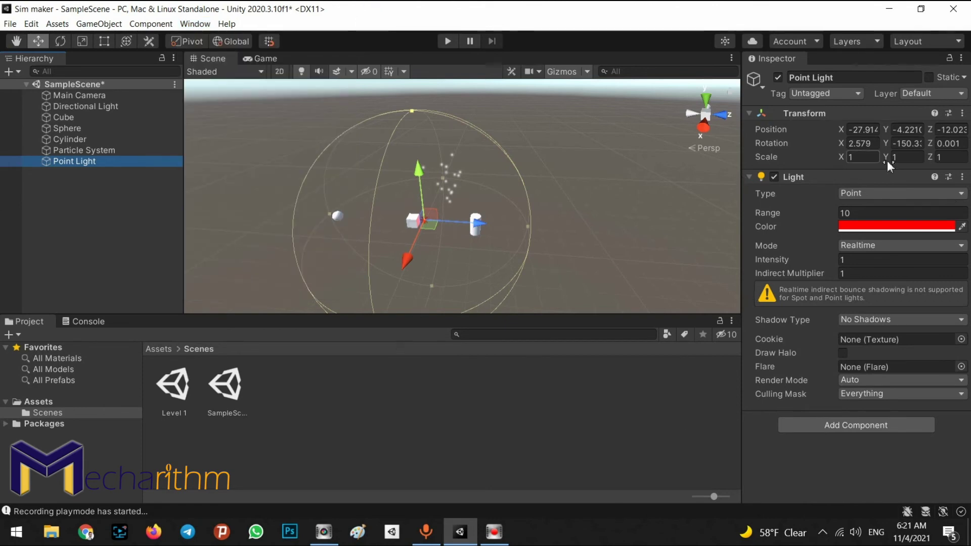
click(918, 42)
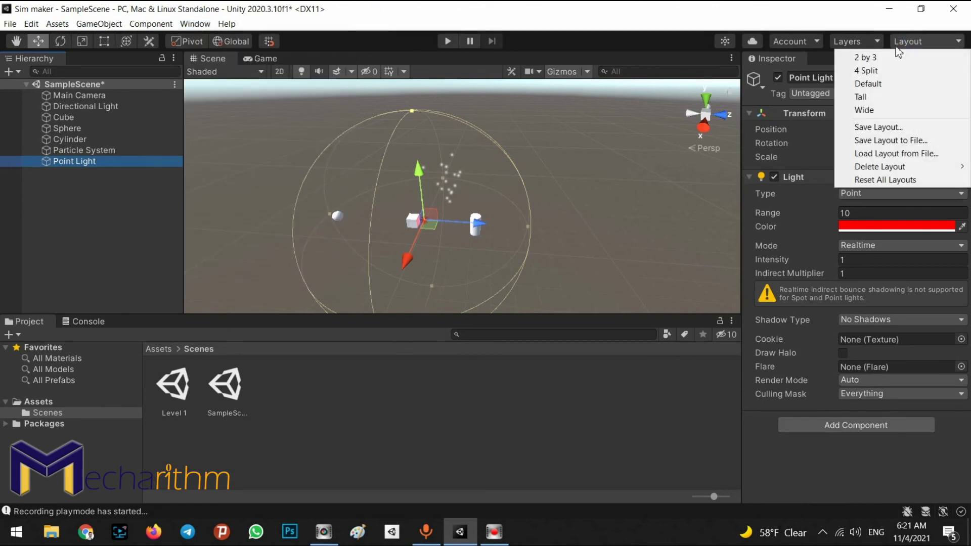
click(195, 24)
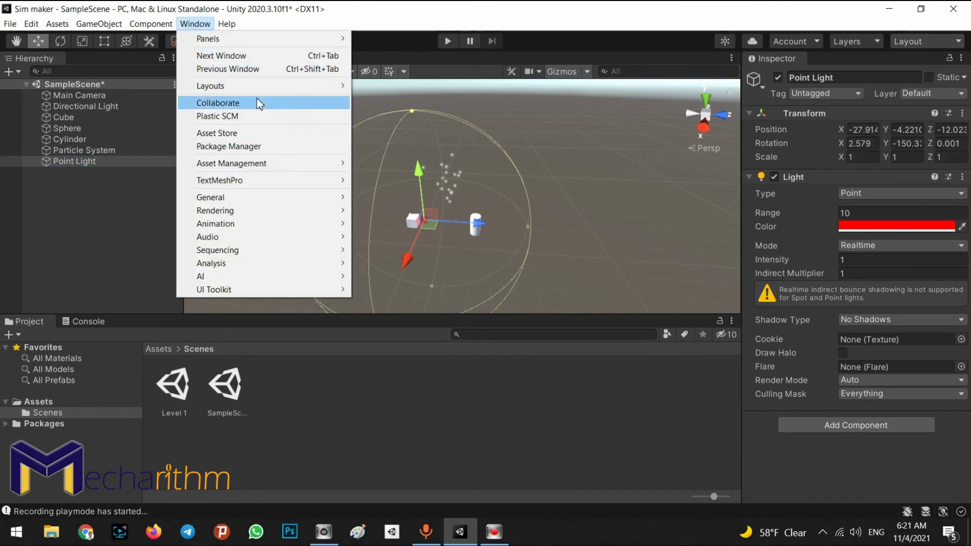
mouse_move(256, 86)
click(390, 87)
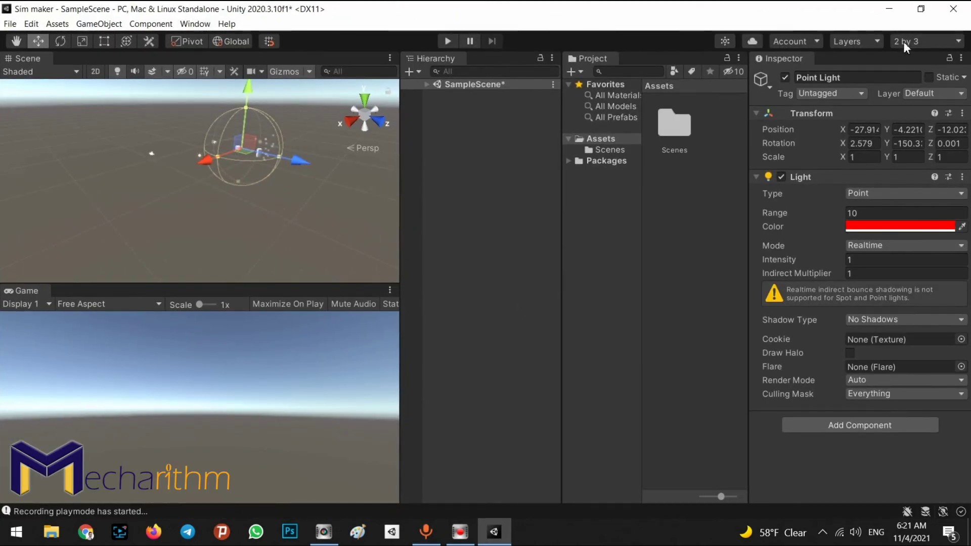
click(908, 43)
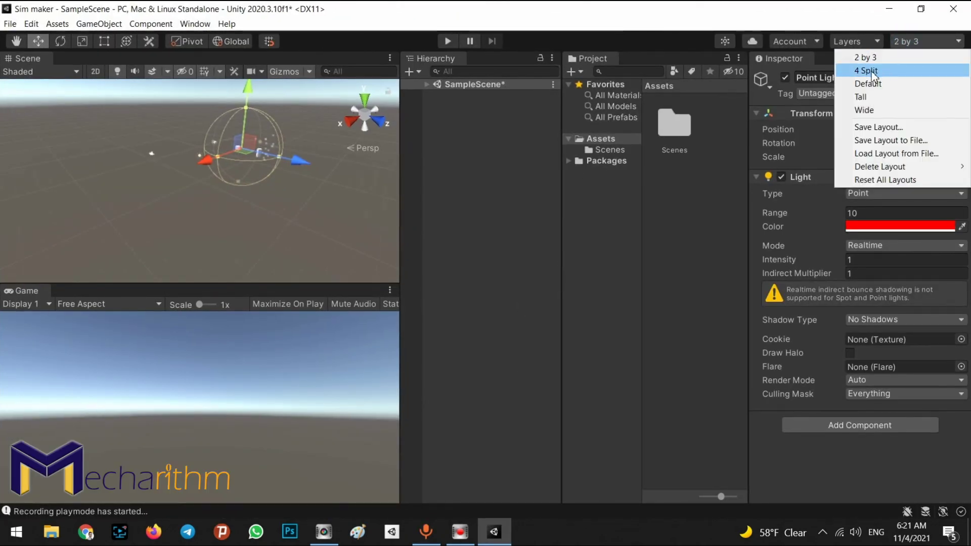
click(871, 71)
click(915, 41)
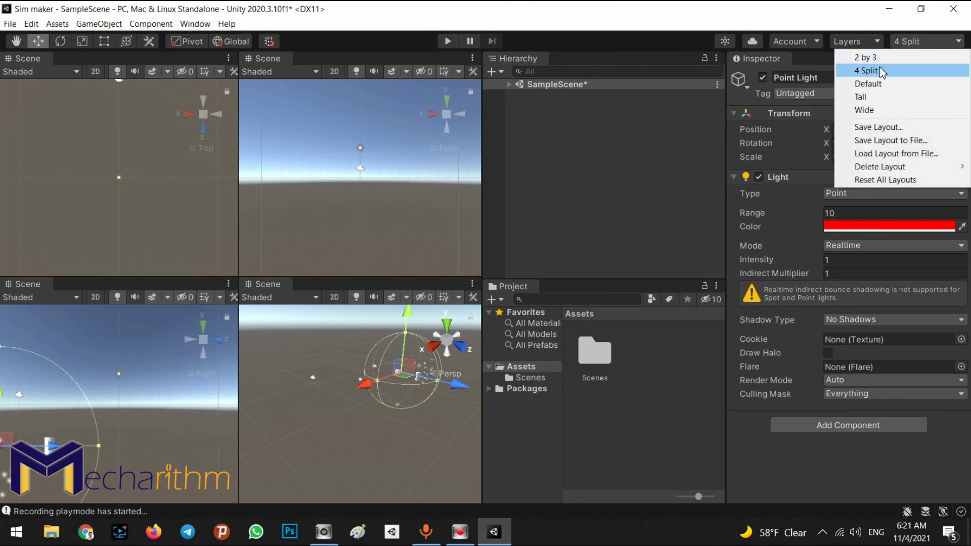
click(867, 84)
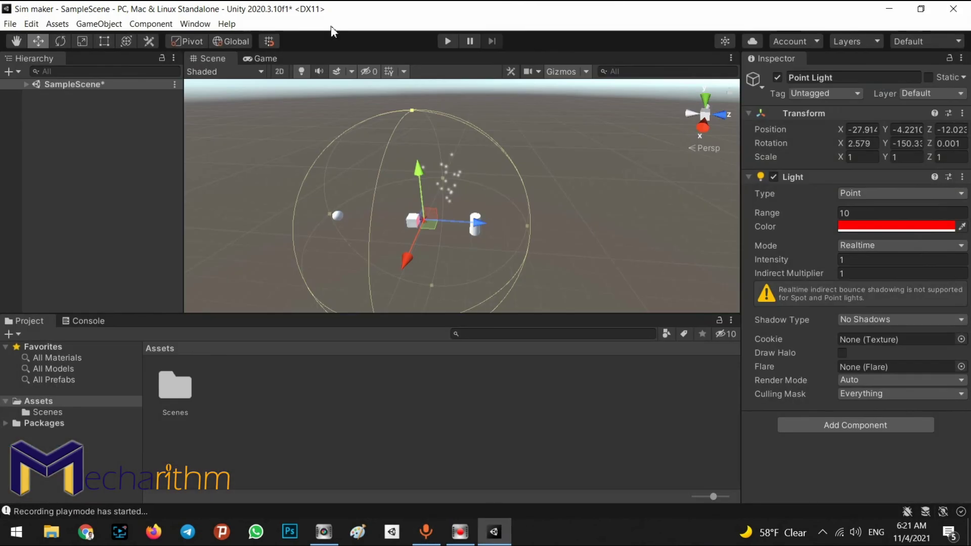
click(197, 25)
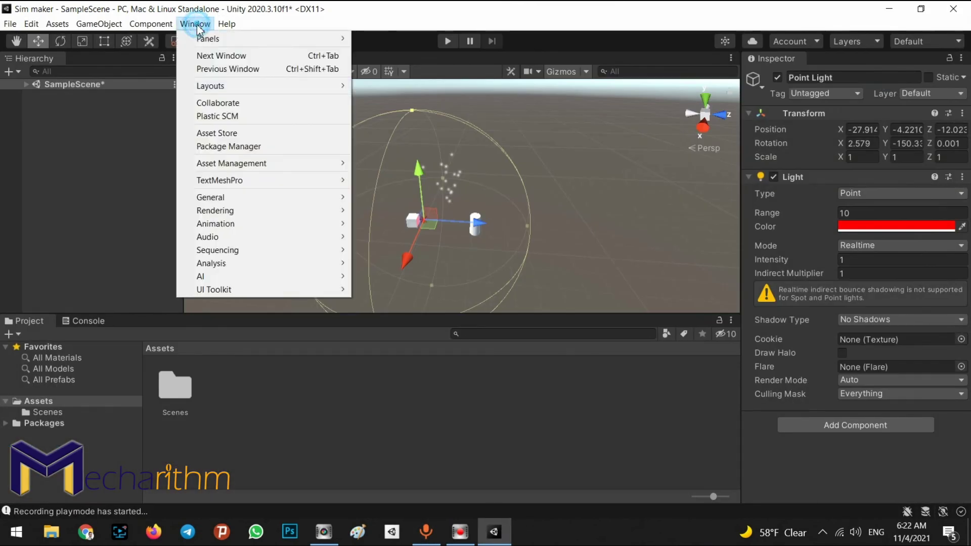
Open the Package Manager and list packages from the Unity Registry
click(209, 150)
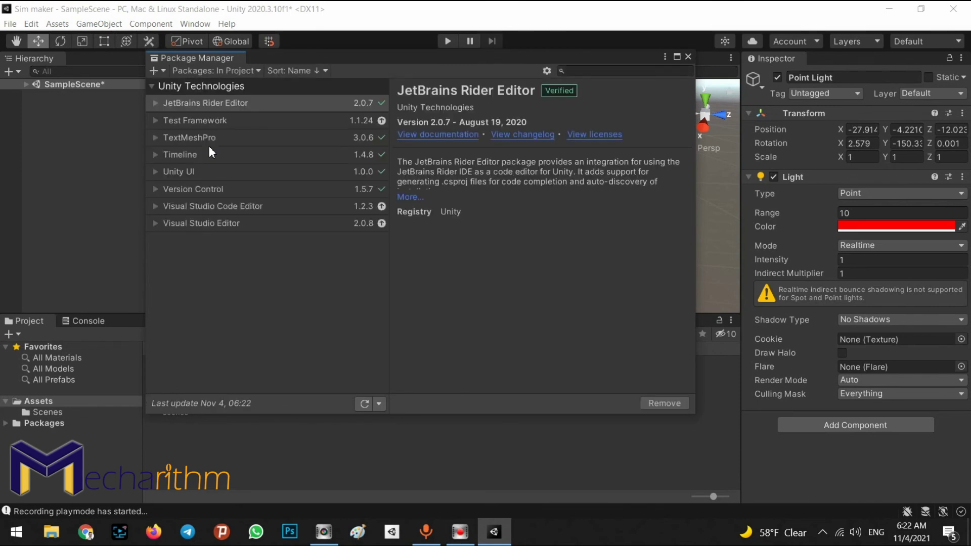
click(232, 66)
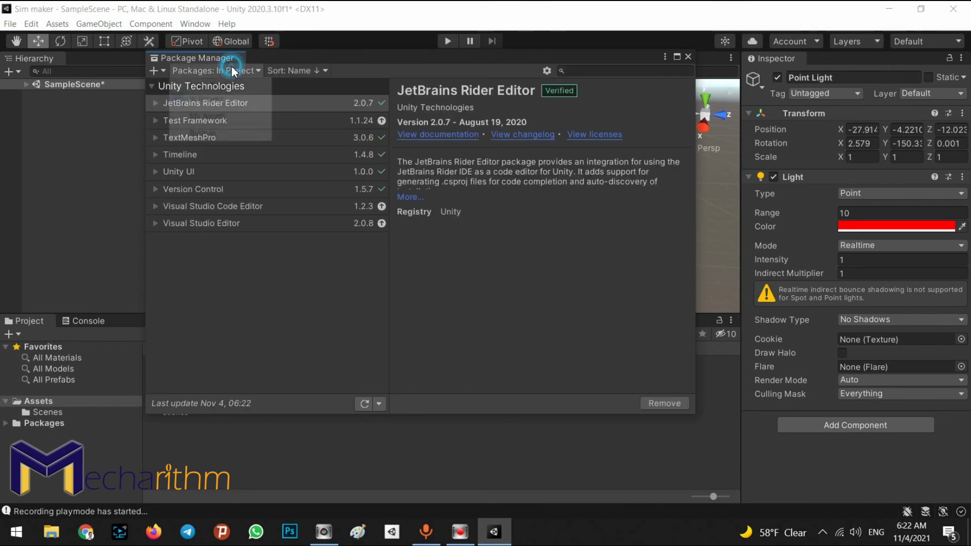
click(218, 88)
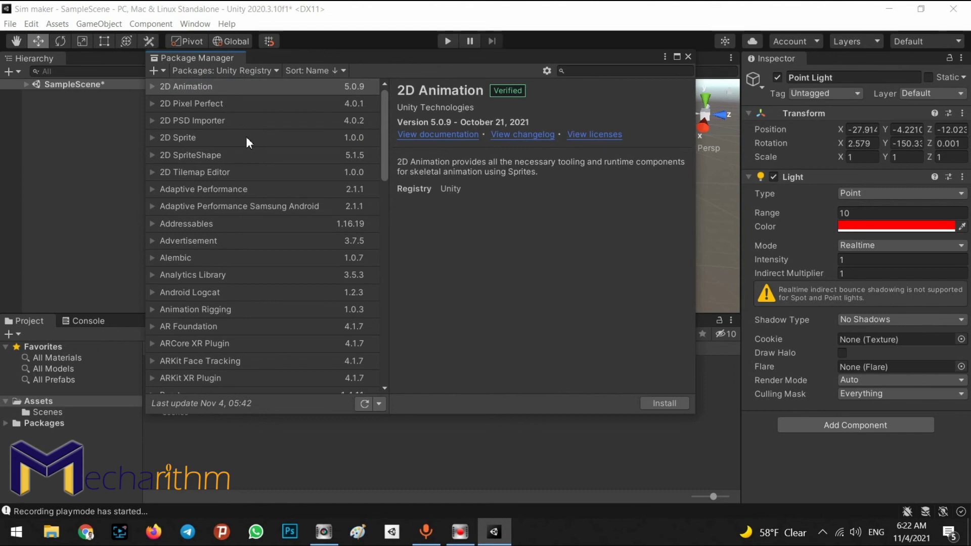
Read the AR Foundation, FBX Exporter and Post Processing details, then close the window
scroll(242, 196, down, 4)
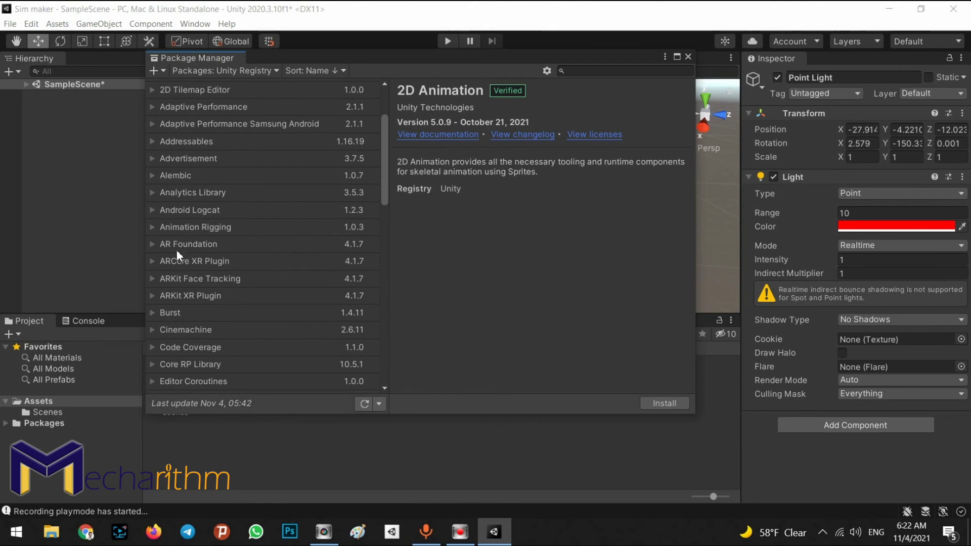
click(168, 244)
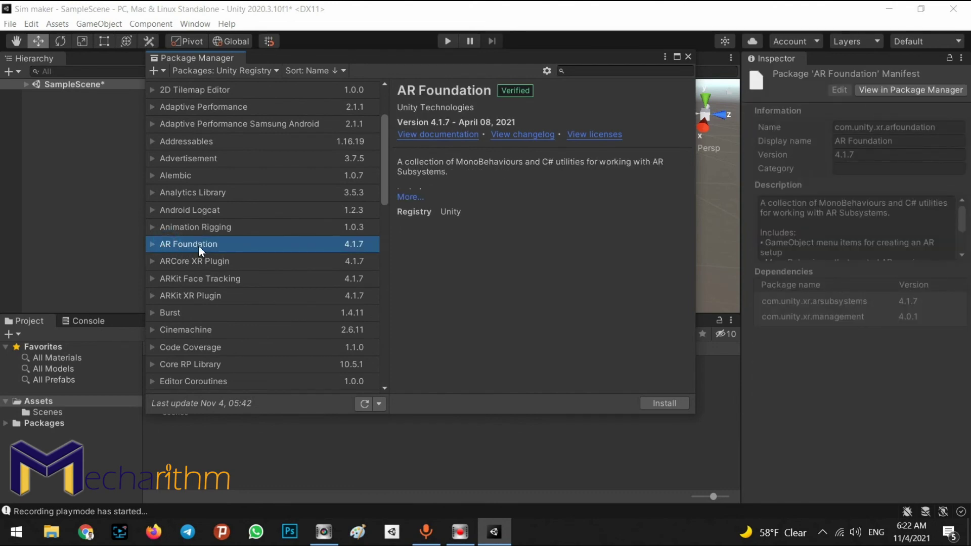
scroll(197, 254, down, 5)
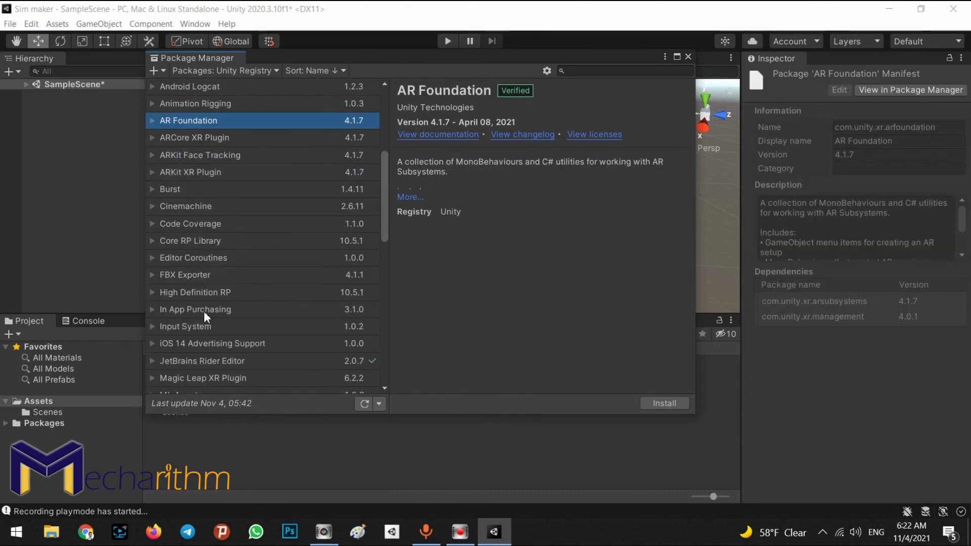
click(193, 277)
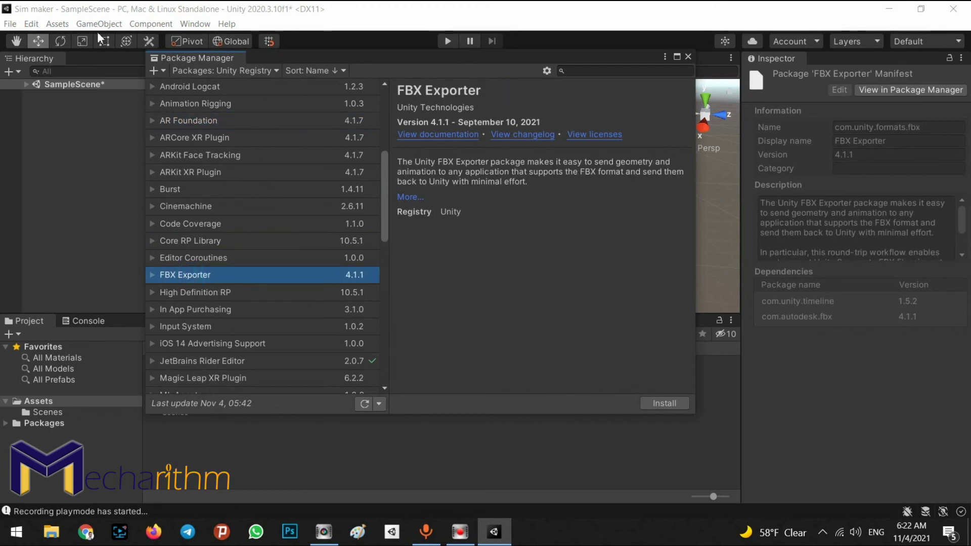
scroll(225, 300, down, 5)
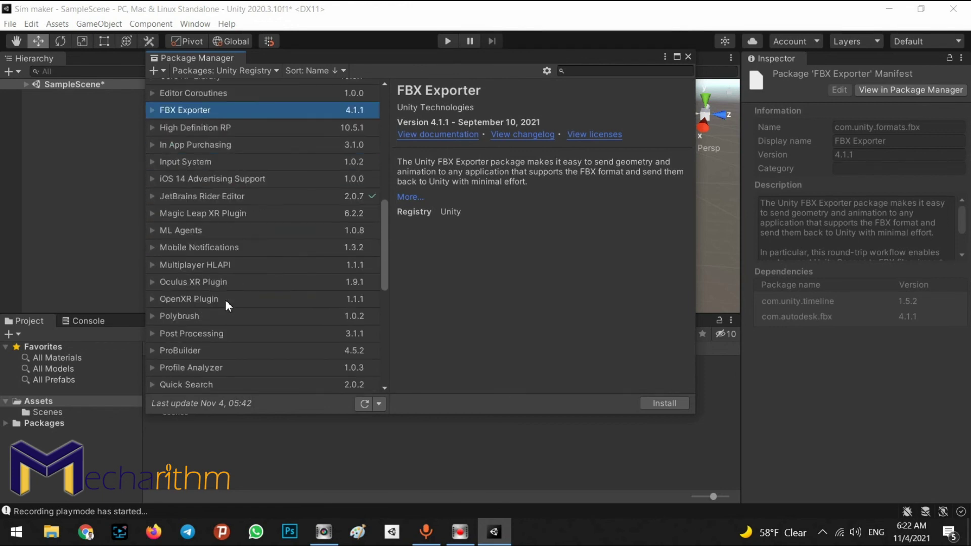
click(191, 335)
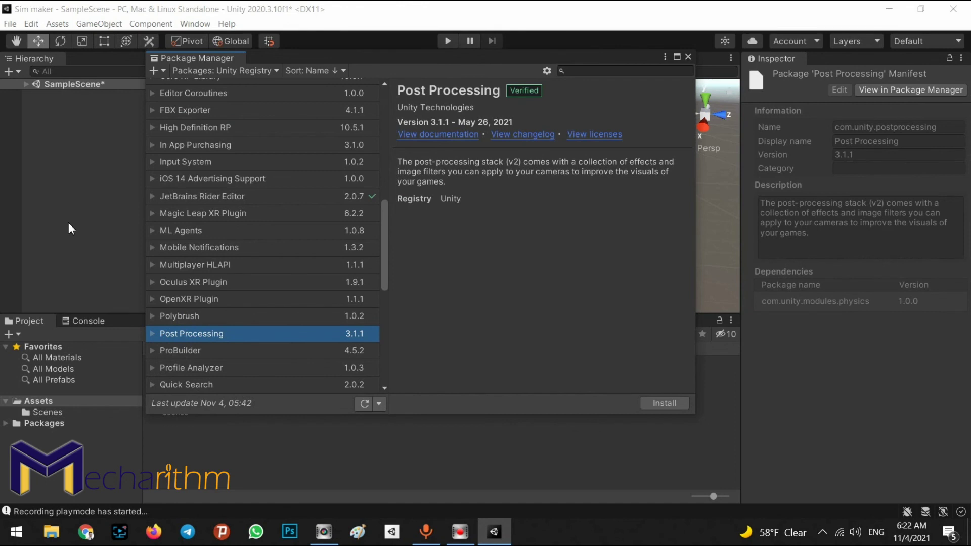
scroll(301, 299, down, 6)
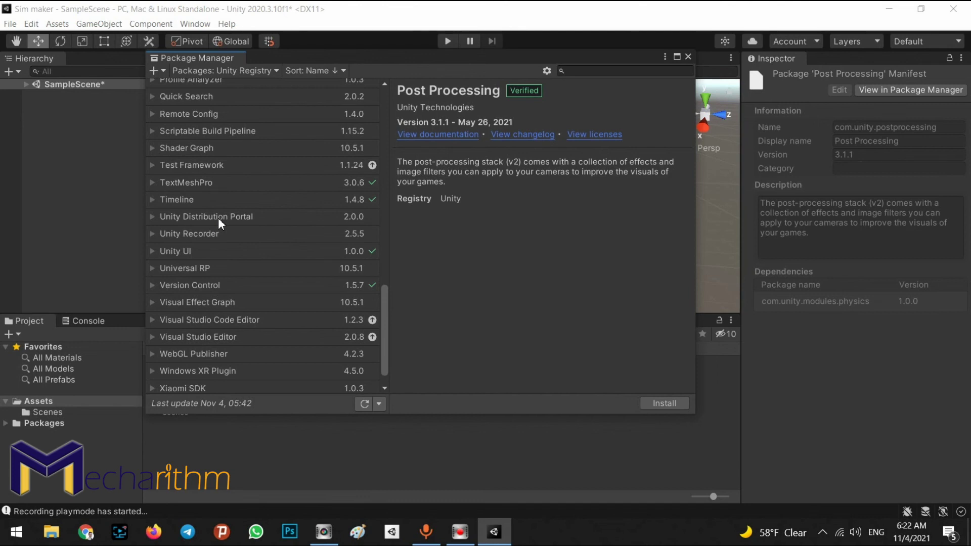
click(692, 56)
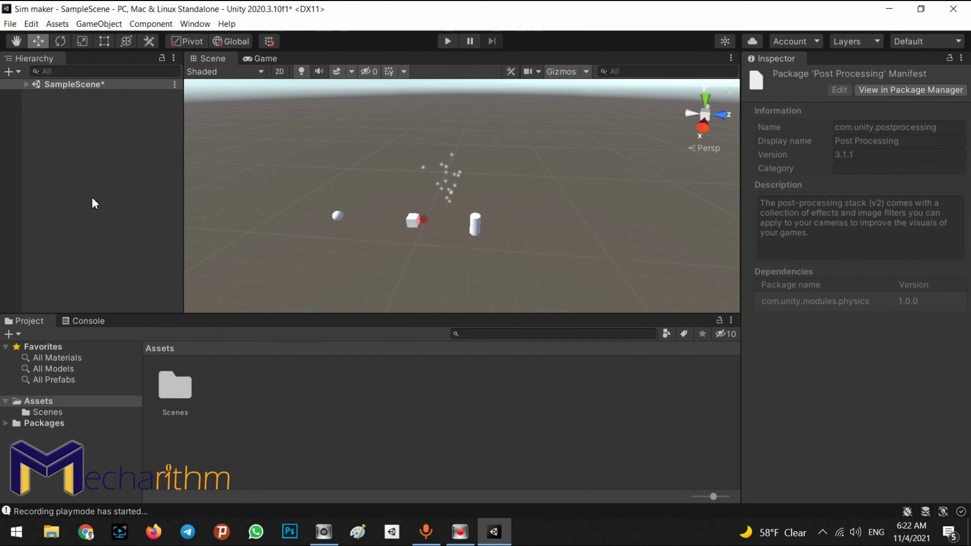
Drag the Cube along Z and X to about X -25.96, Z -14.82, nearer the sphere
click(27, 84)
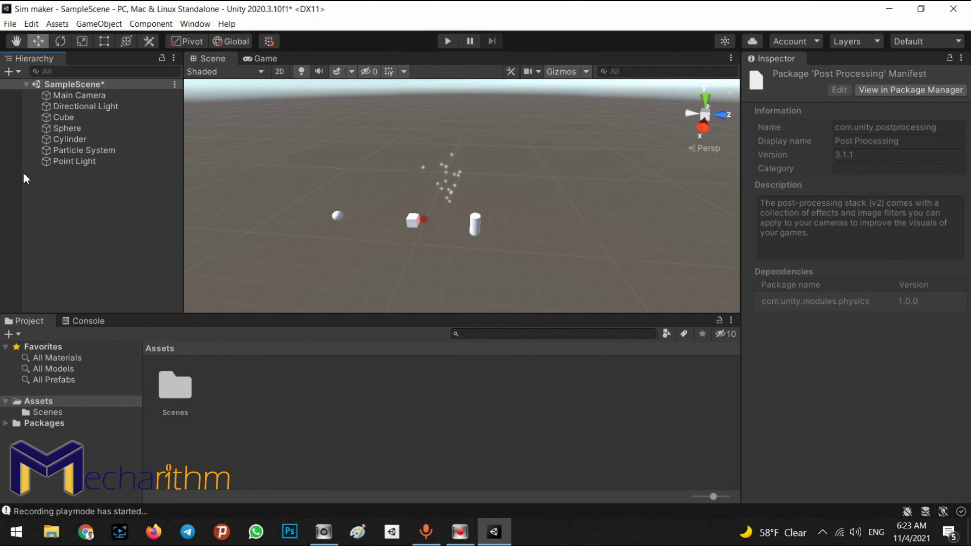
click(65, 219)
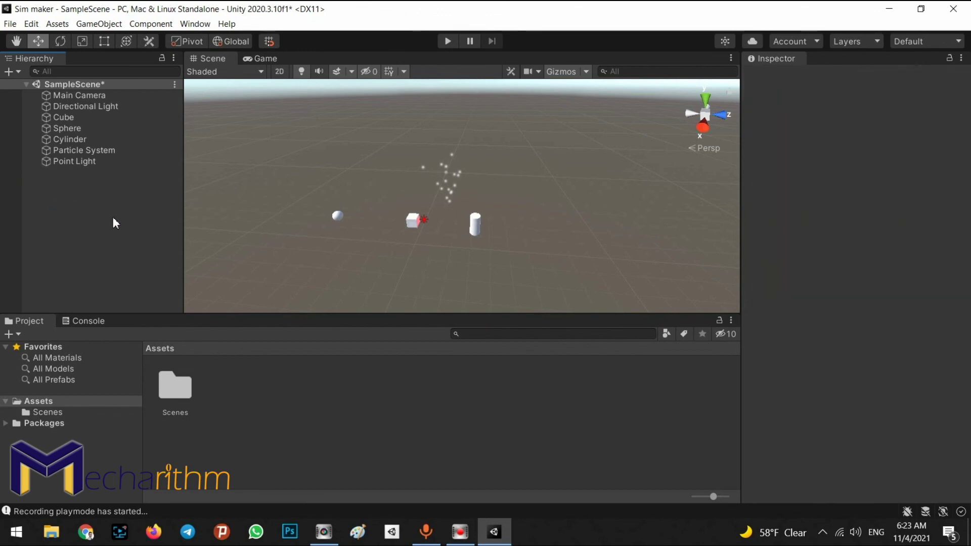
alt+drag(453, 244, 591, 259)
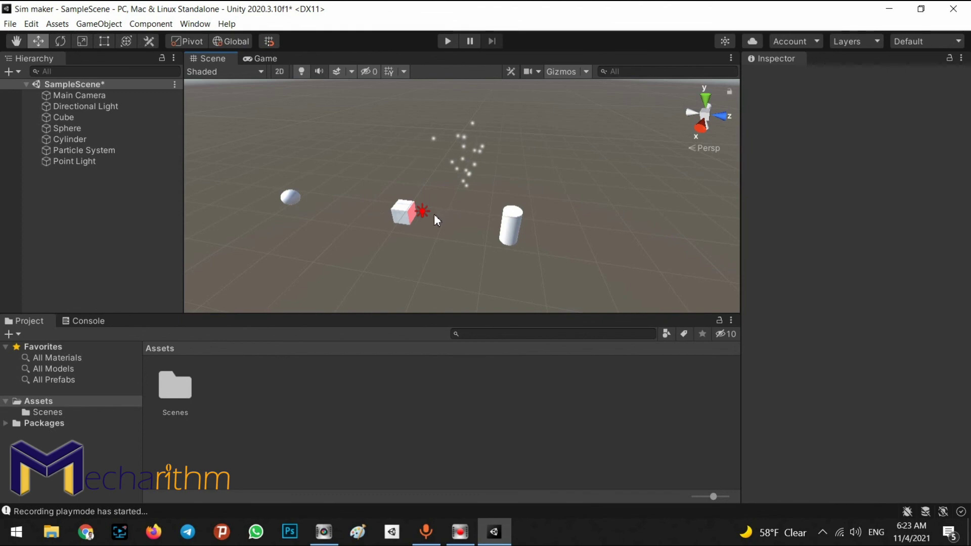
click(393, 215)
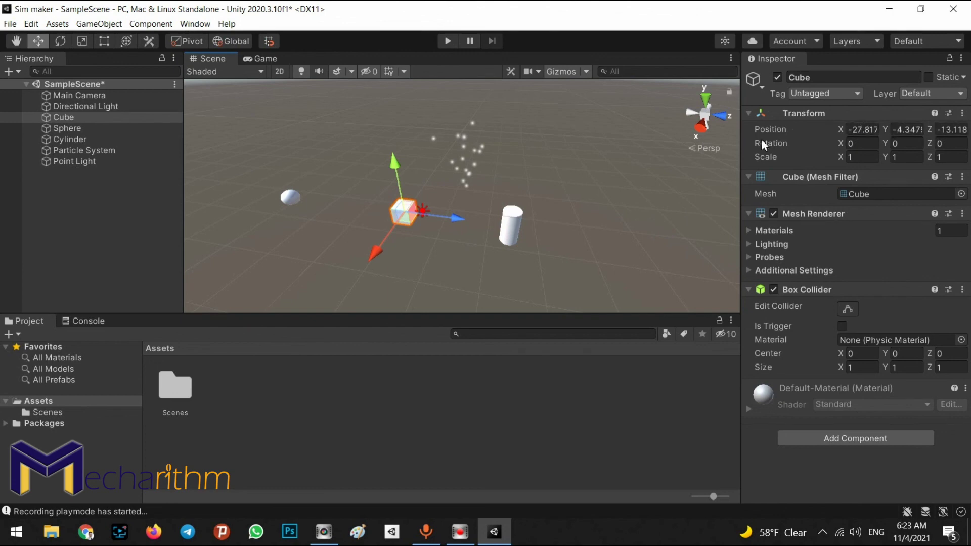
drag(445, 220, 403, 225)
drag(321, 239, 365, 245)
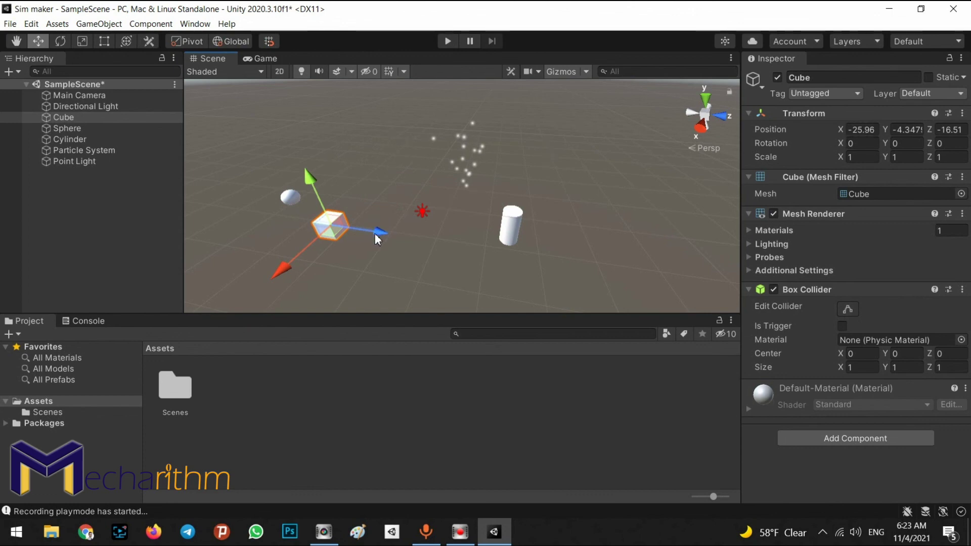
drag(375, 233, 409, 213)
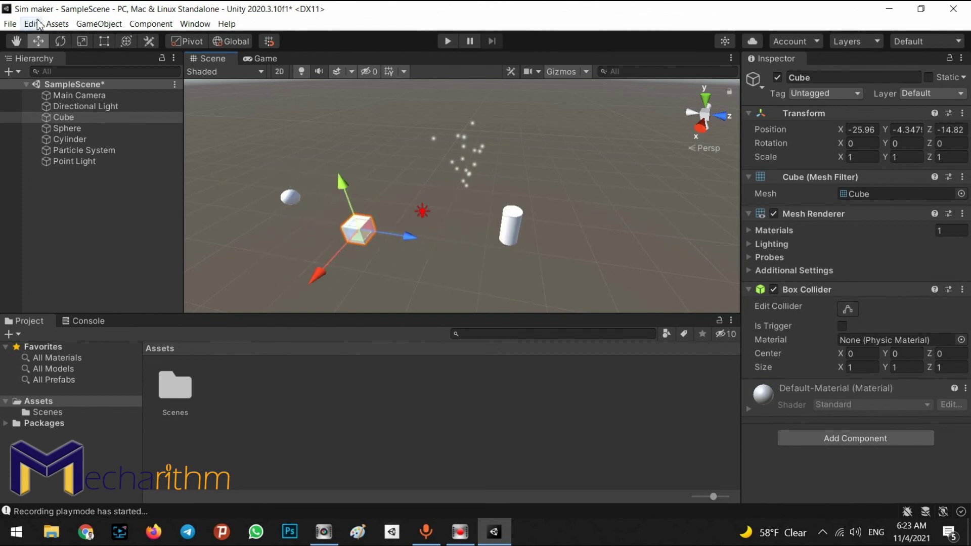
Rotate the cube, setting Rotation X to 45 in the Inspector
click(61, 41)
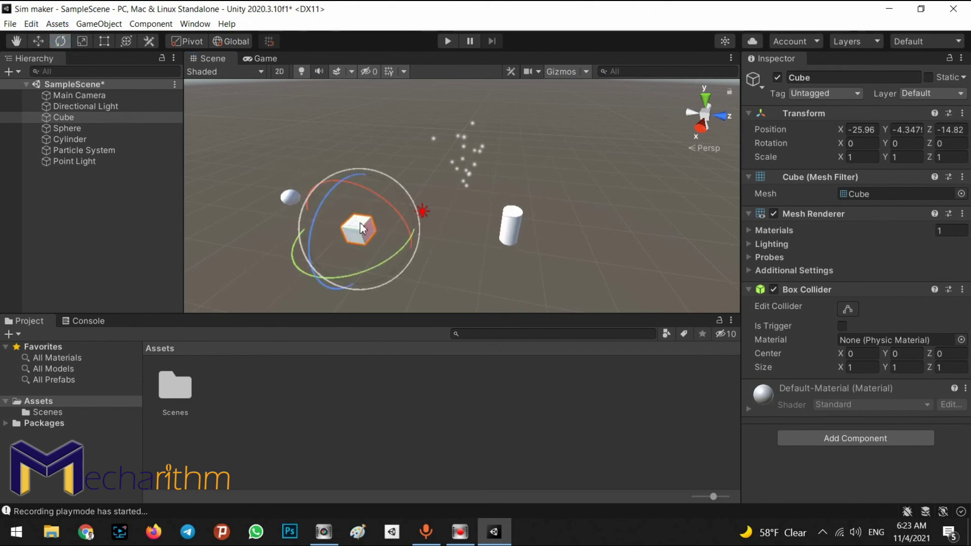
drag(377, 196, 440, 197)
click(860, 143)
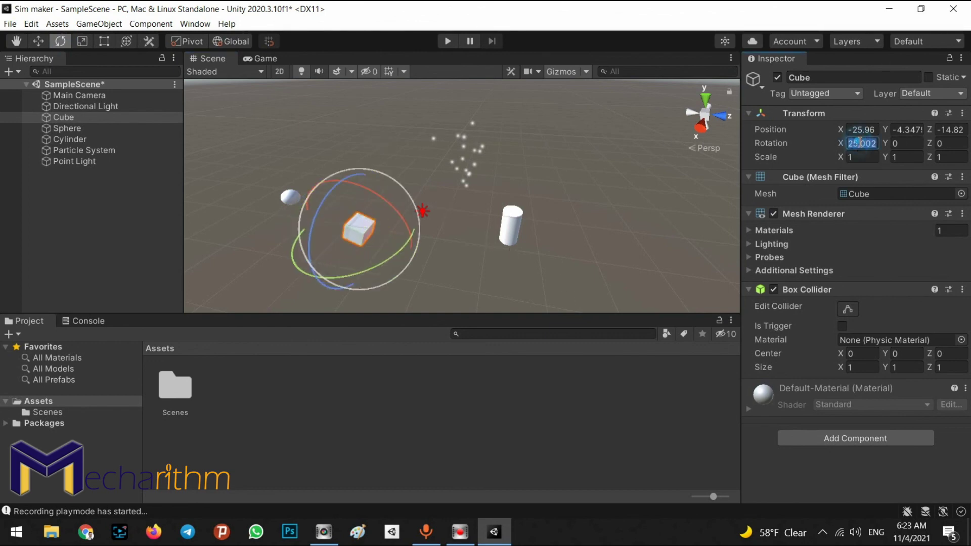
text(45)
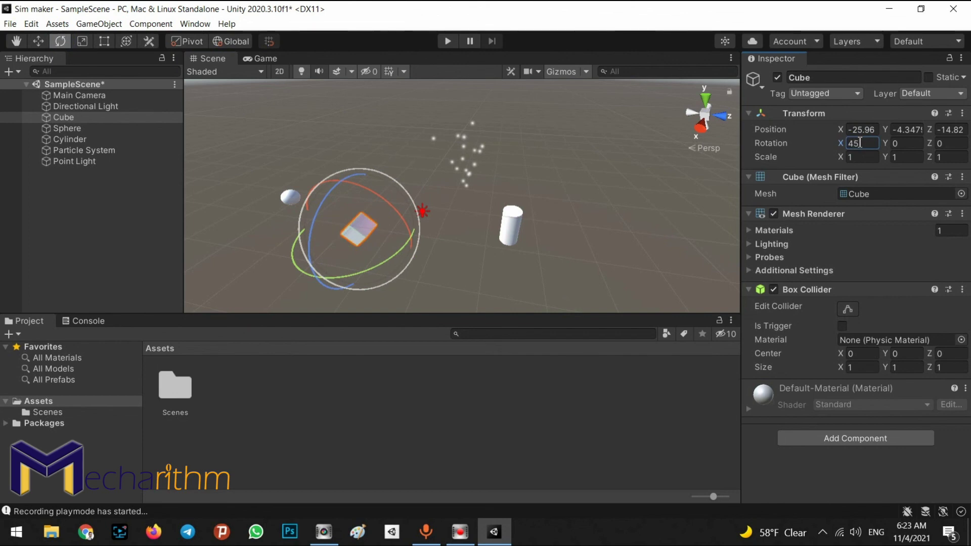
Scale the cube to roughly 1.24 × 1.24 × 1.74 and return to the Move tool
click(82, 41)
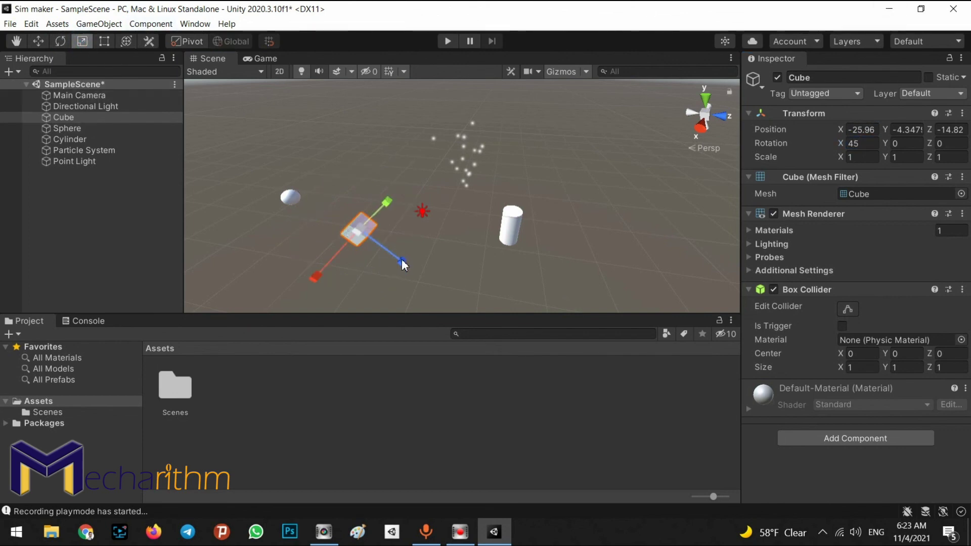
drag(400, 256, 422, 261)
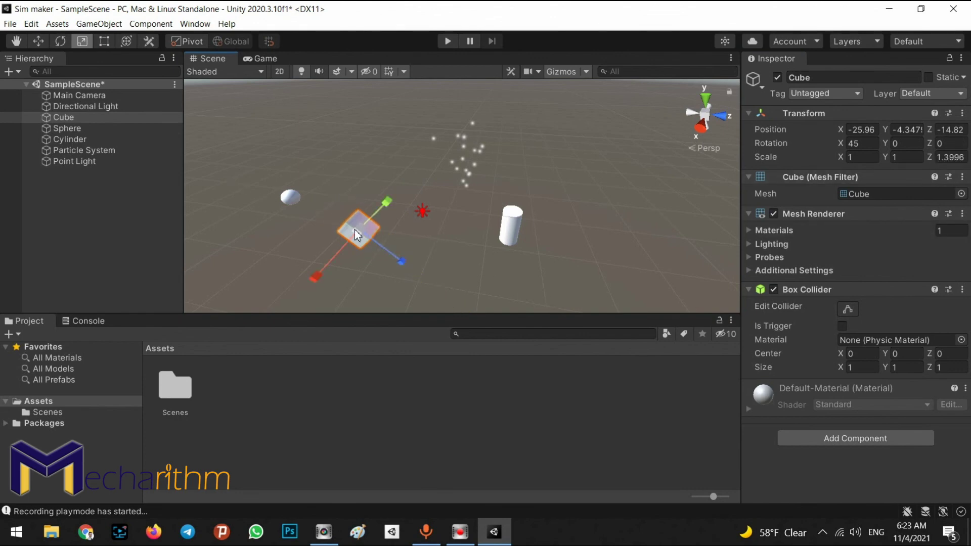
drag(368, 238, 211, 232)
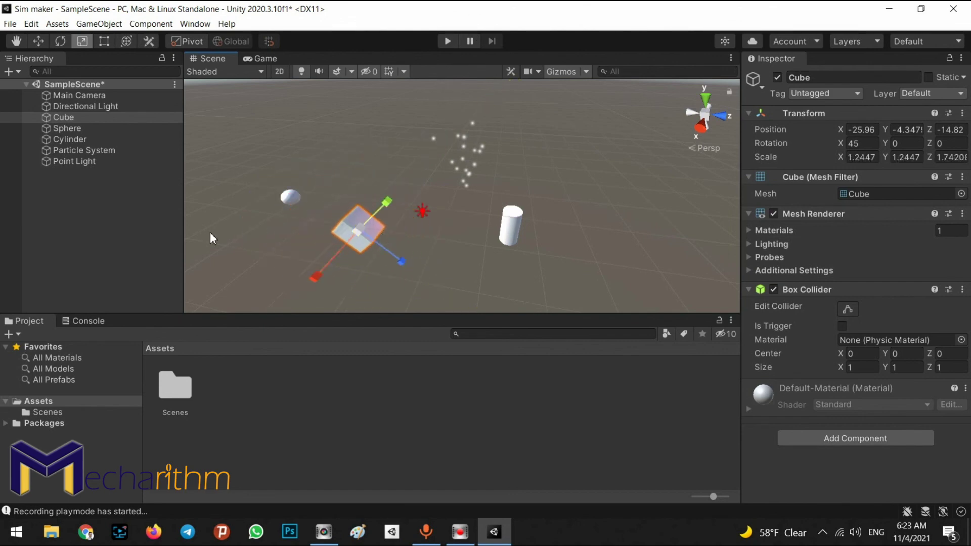
key(w)
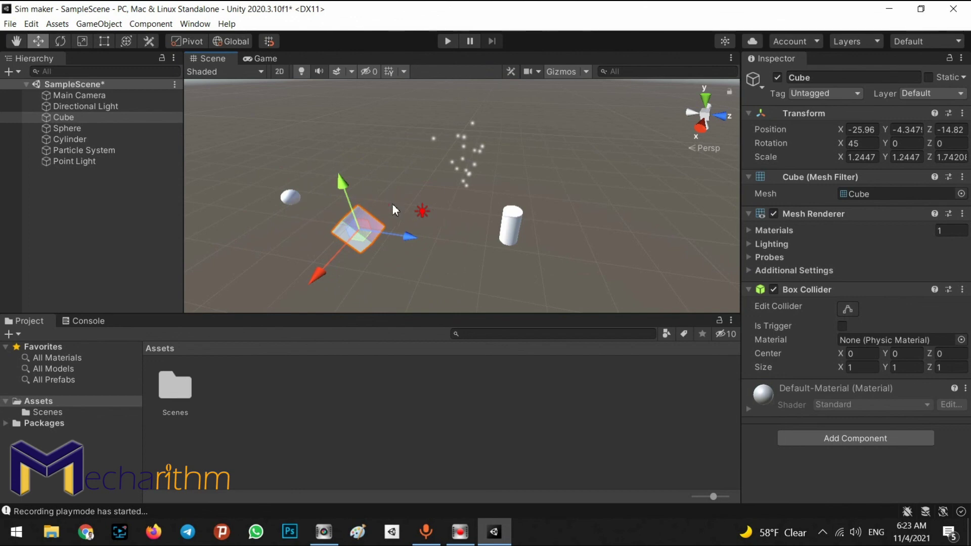
ctrl+click(75, 120)
Select the Cube, Sphere and Cylinder together and slide them along X
ctrl+click(71, 120)
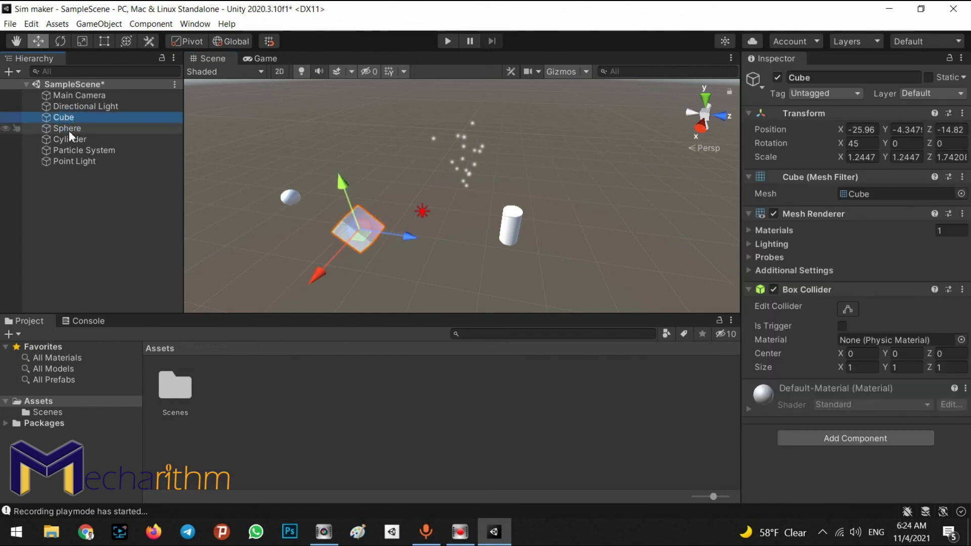
ctrl+click(69, 129)
ctrl+click(69, 139)
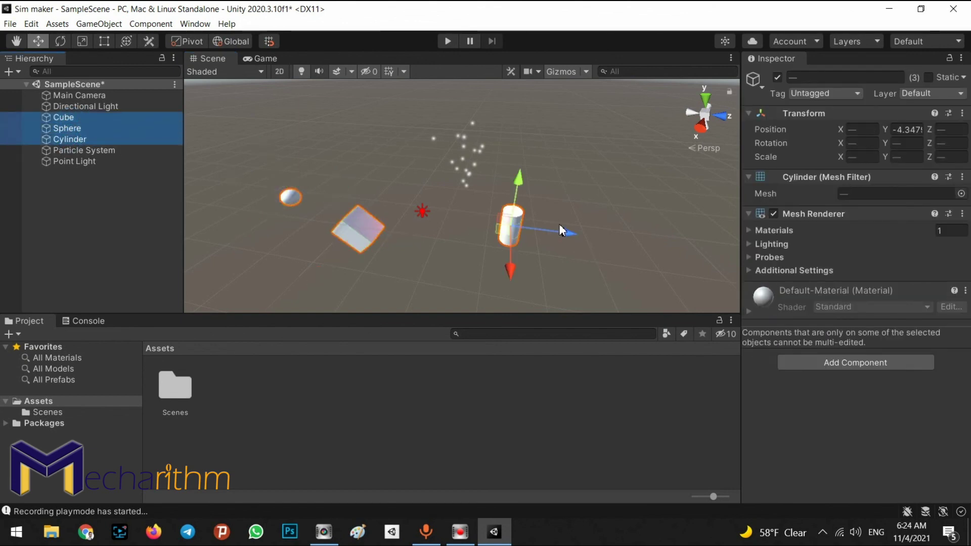
click(559, 234)
mouse_move(561, 241)
mouse_down()
mouse_move(759, 246)
mouse_move(430, 232)
mouse_move(551, 251)
mouse_up()
Enlarge the three shapes slightly, deselect them and save the scene with Ctrl+S
key(r)
drag(501, 224, 521, 192)
key(e)
click(106, 233)
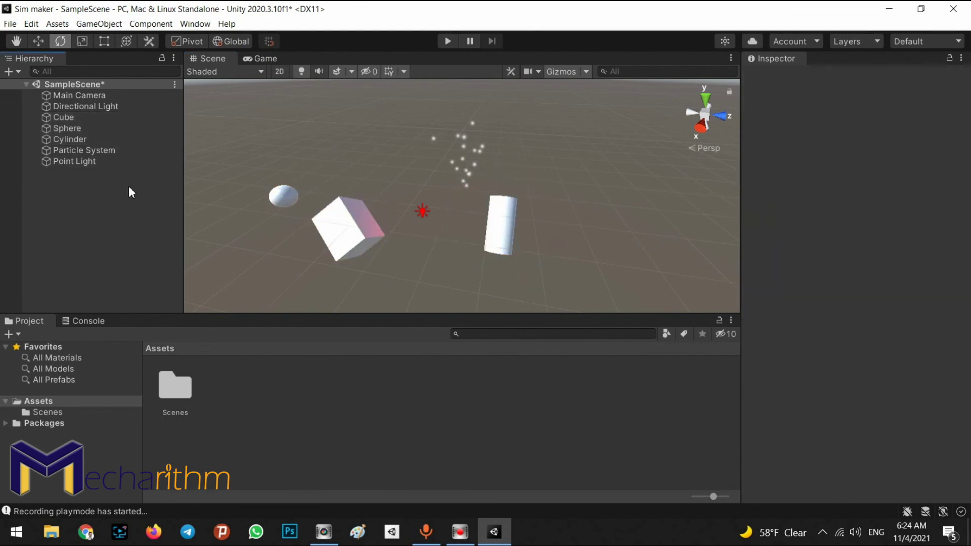
key(ctrl+s)
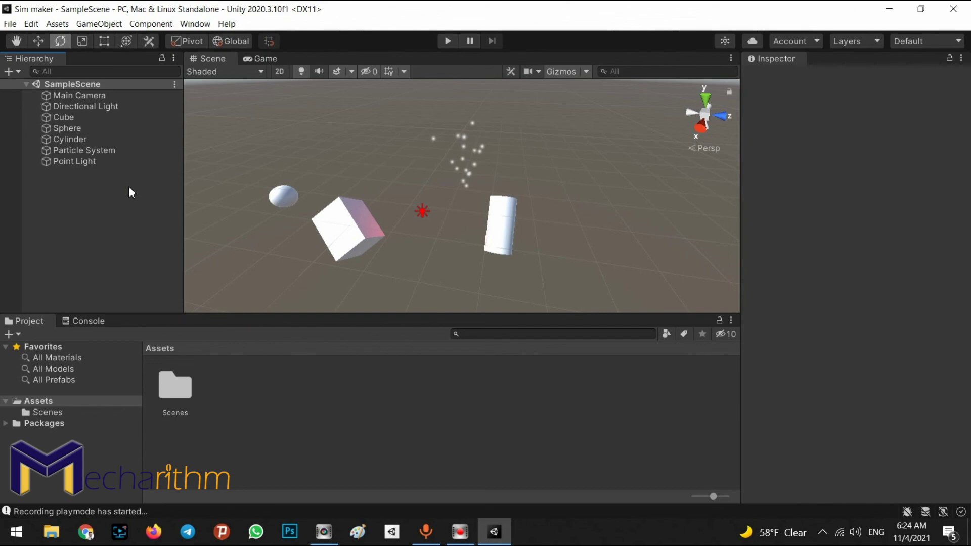